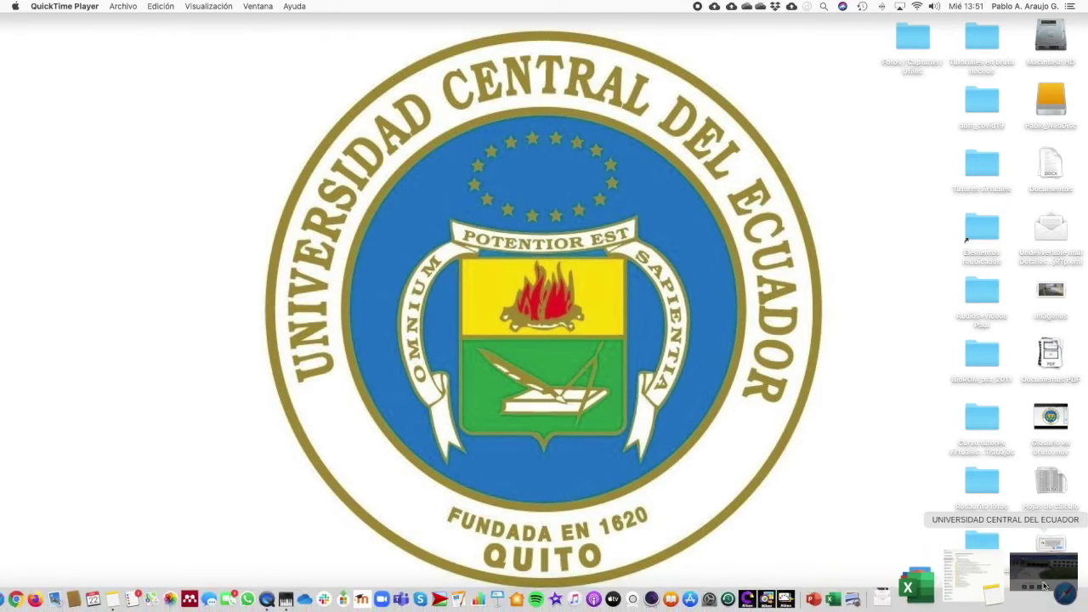
Switch to the Safari window with the university's virtual campus and log in with the saved username and password
left_click(986, 579)
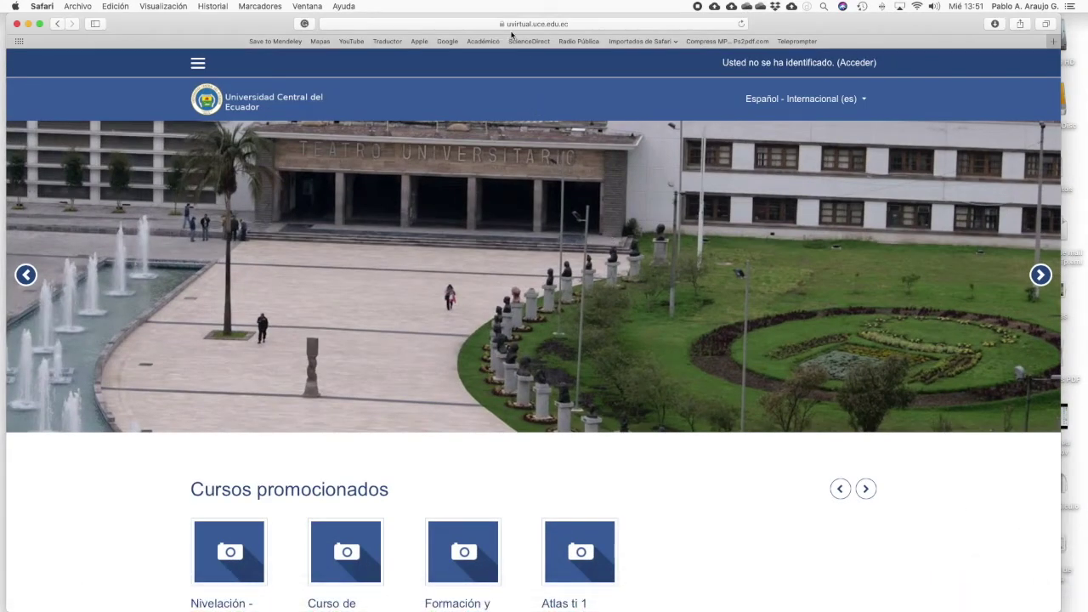
left_click(857, 63)
left_click(398, 226)
left_click(397, 256)
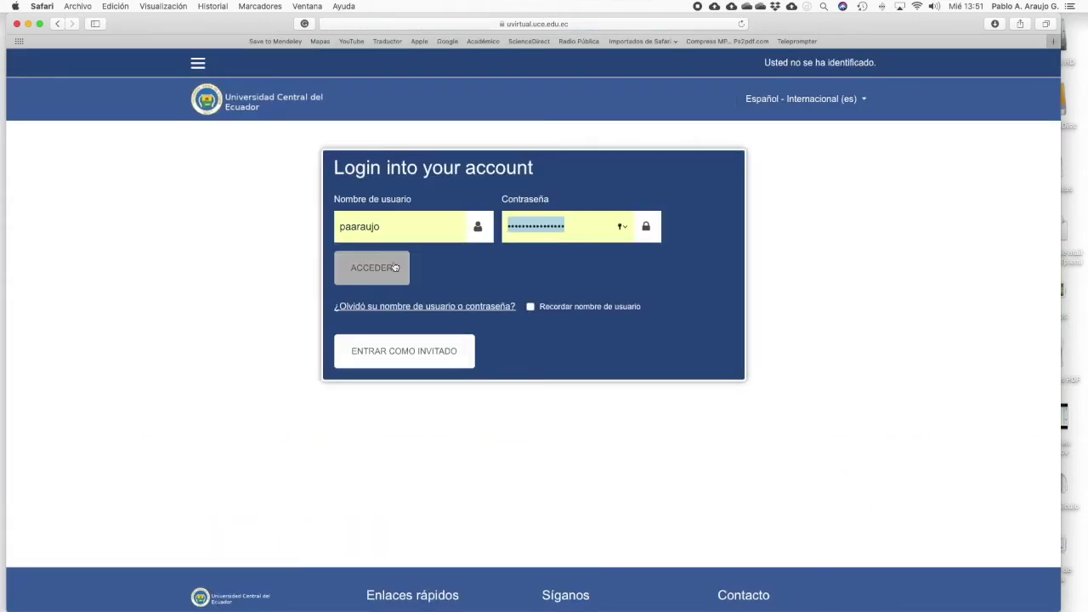
left_click(395, 267)
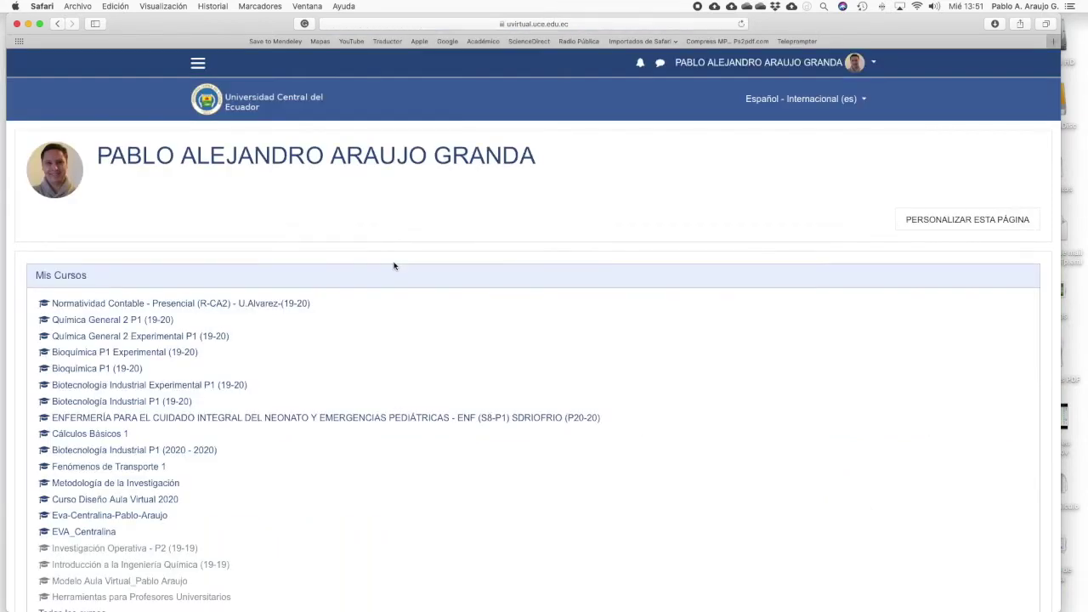
Open the course "Herramientas para Profesores Universitarios" and turn on its editing mode
scroll(376, 349, "down", 3)
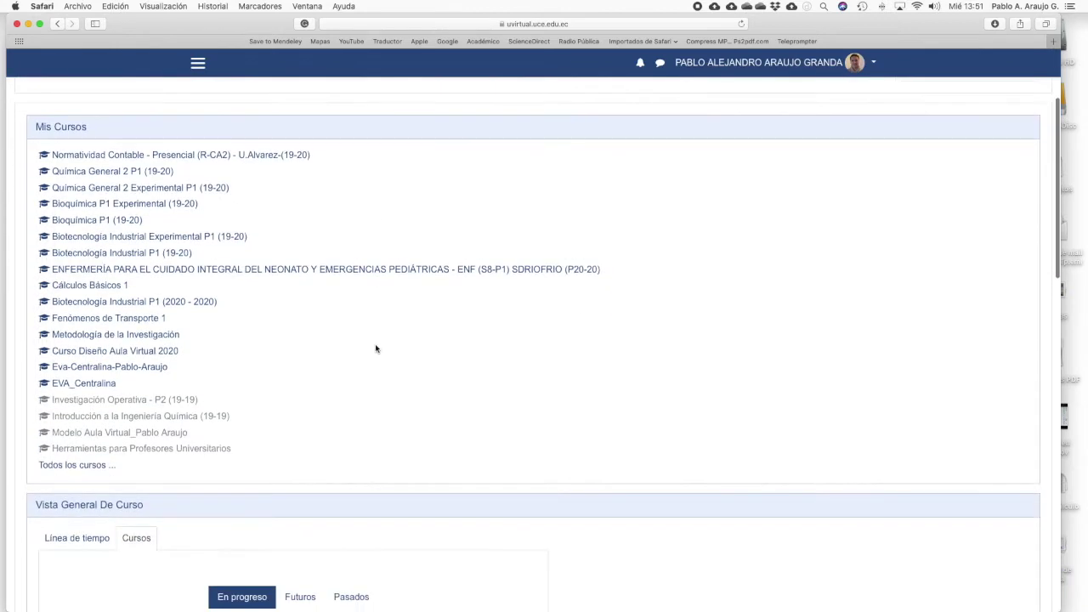
left_click(193, 448)
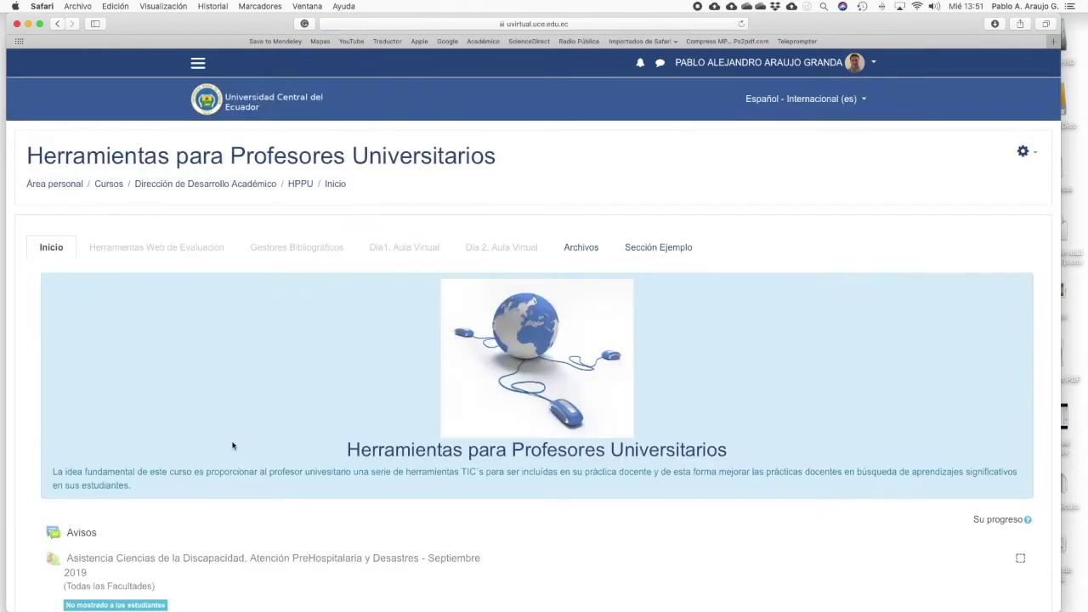
scroll(394, 406, "down", 5)
scroll(394, 406, "down", 10)
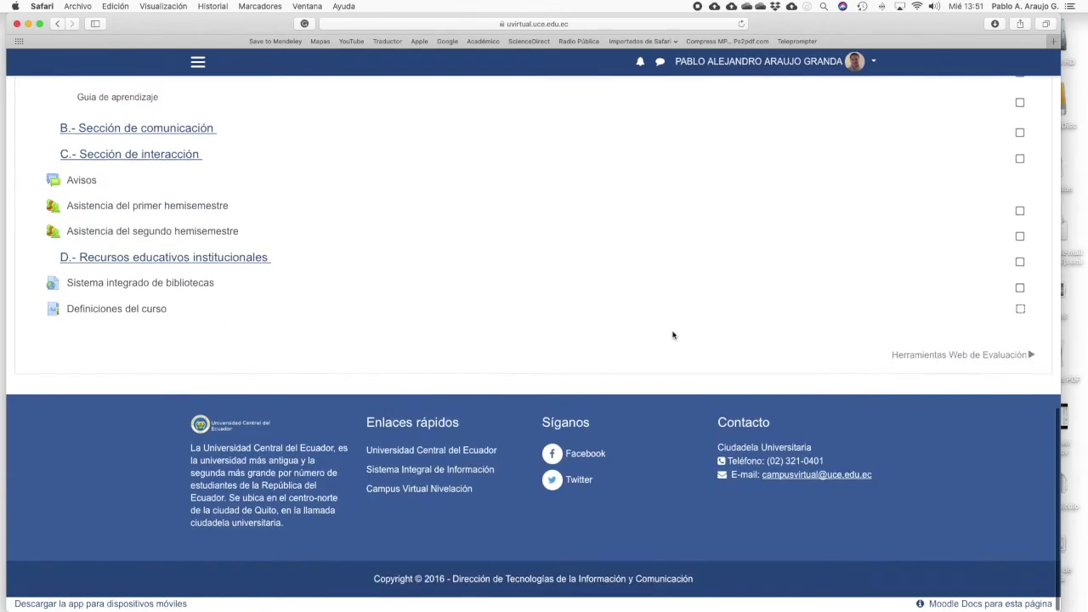
scroll(783, 265, "up", 15)
left_click(1023, 152)
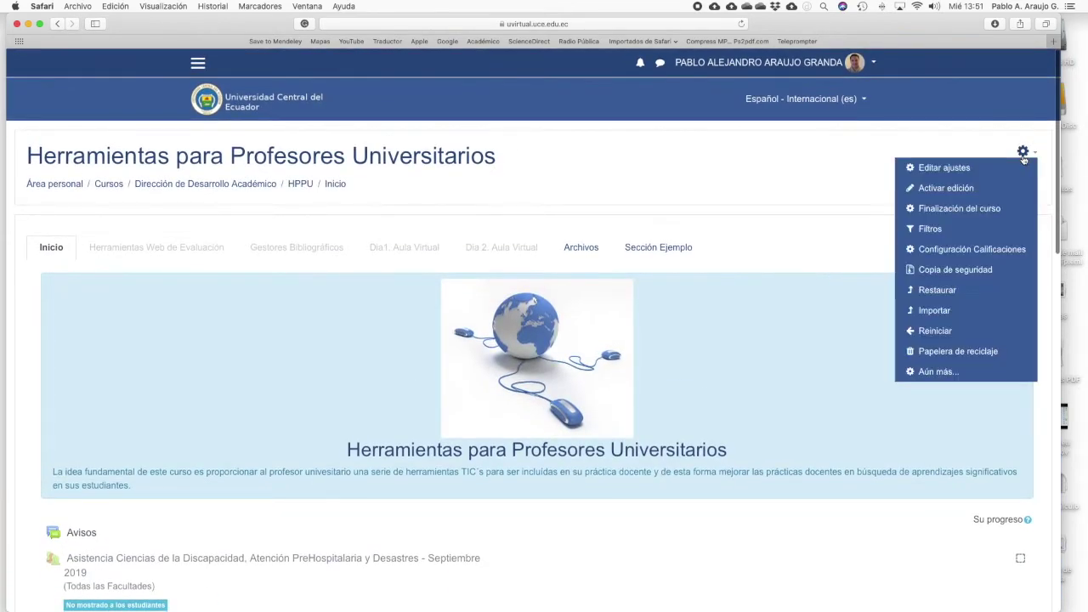
left_click(966, 188)
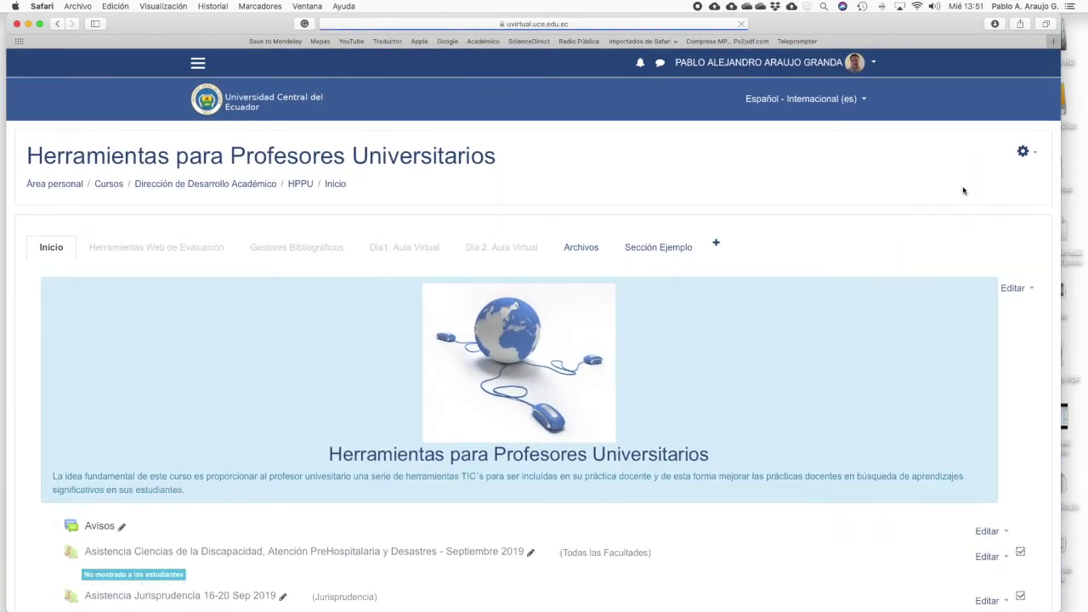
Add a new Wiki activity at the end of the course's Inicio section
scroll(834, 254, "down", 15)
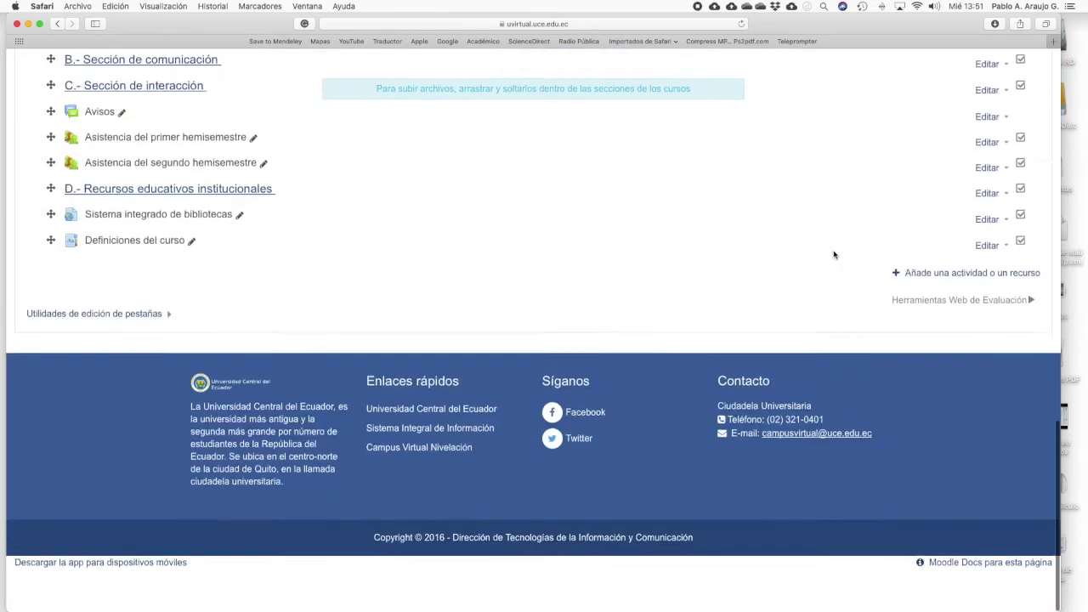
left_click(956, 320)
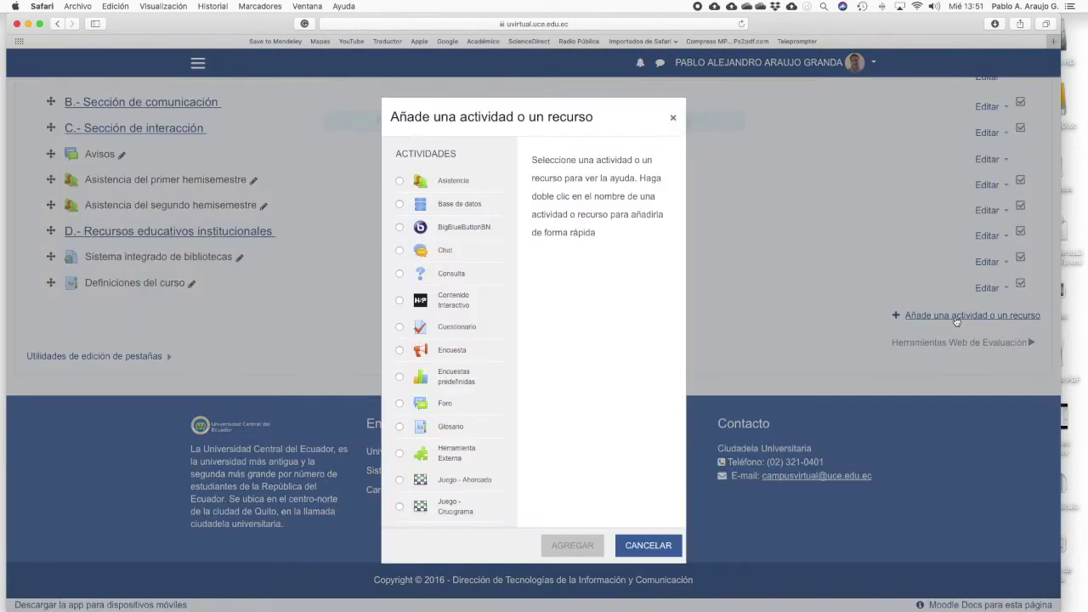
scroll(460, 343, "down", 5)
scroll(458, 340, "down", 5)
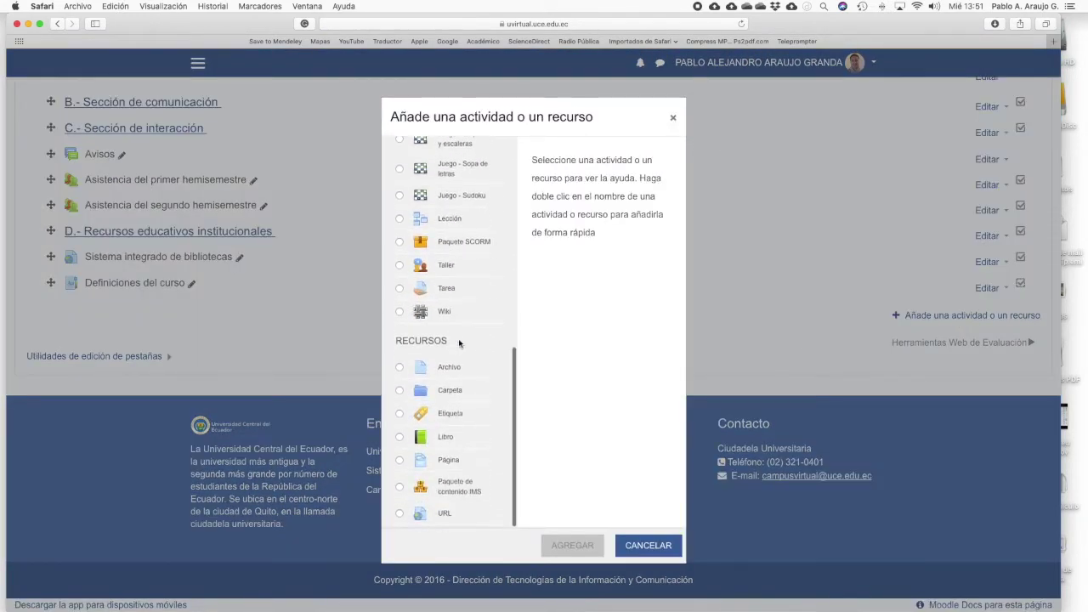
left_click(418, 316)
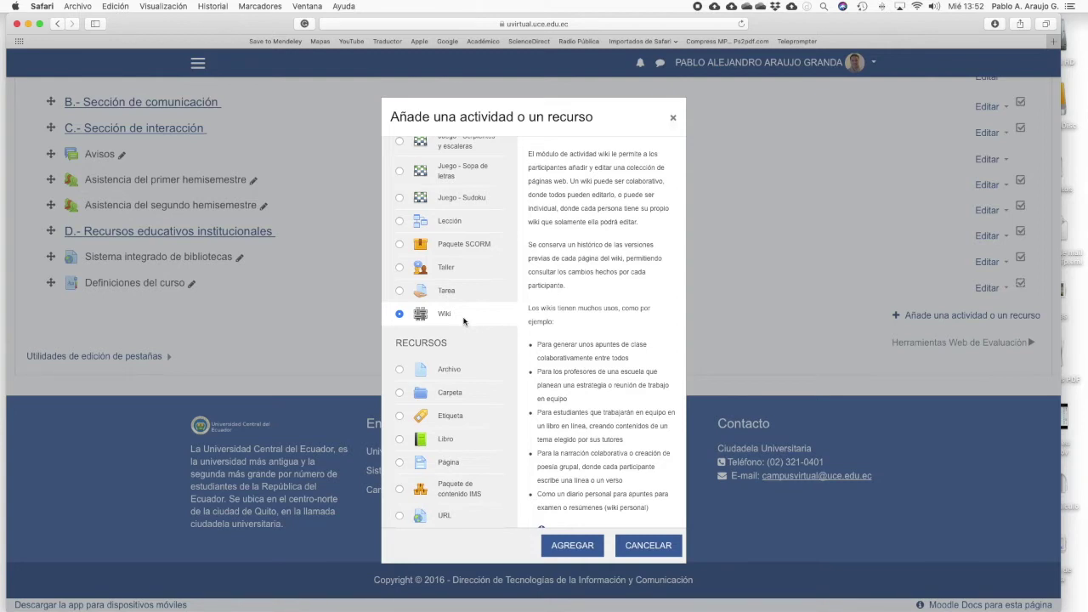
scroll(576, 369, "down", 1)
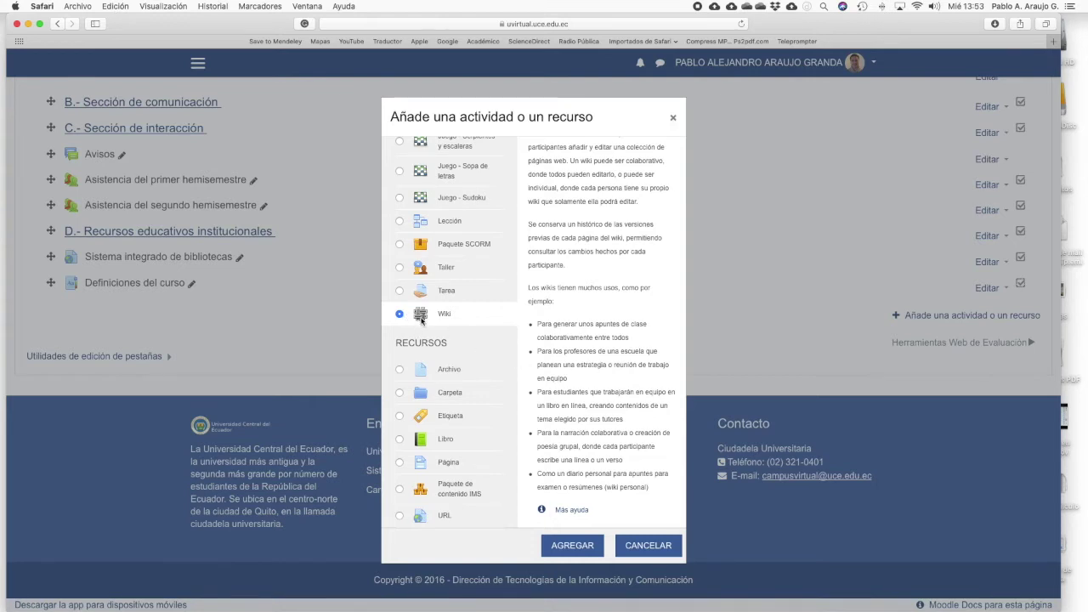
left_click(570, 550)
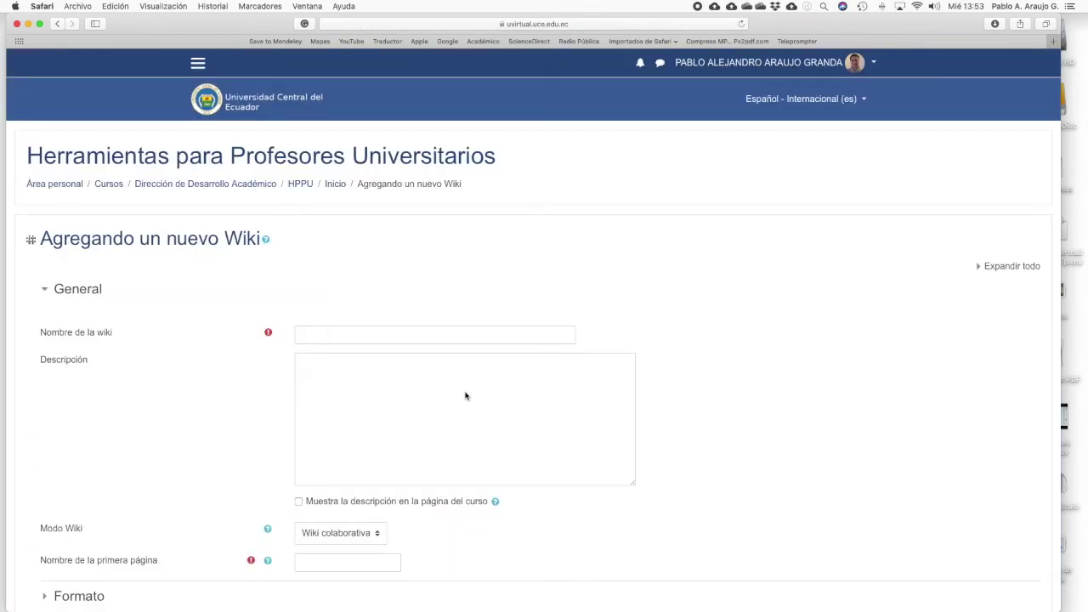
Name the wiki "Apuntes de Clase" and enter the description "Aquí se colocan las instrucciones."
left_click(362, 337)
type("Apuntes de Clase")
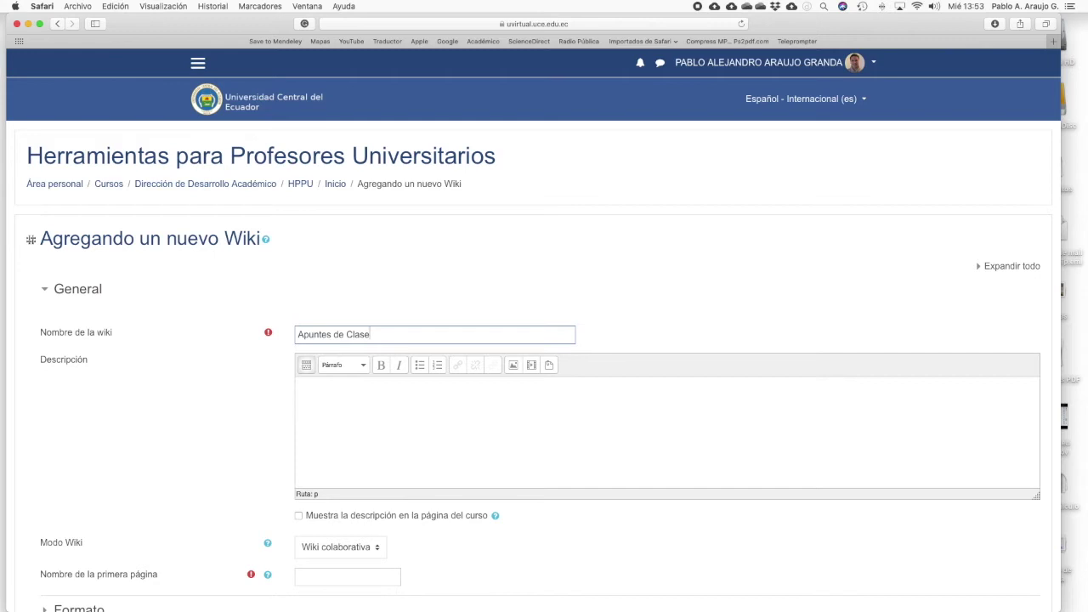
scroll(413, 260, "down", 3)
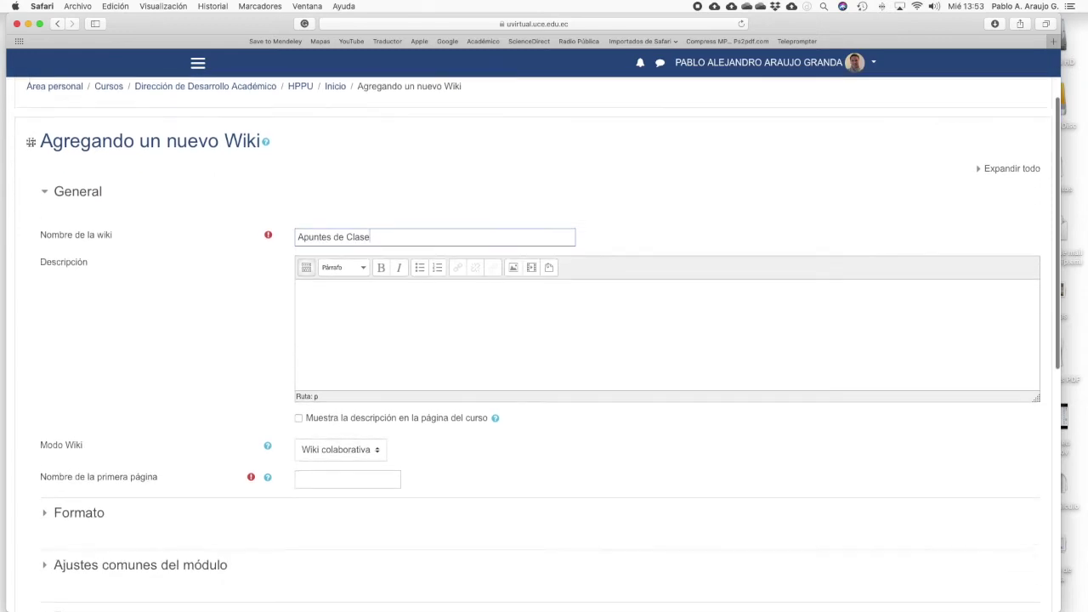
left_click(351, 268)
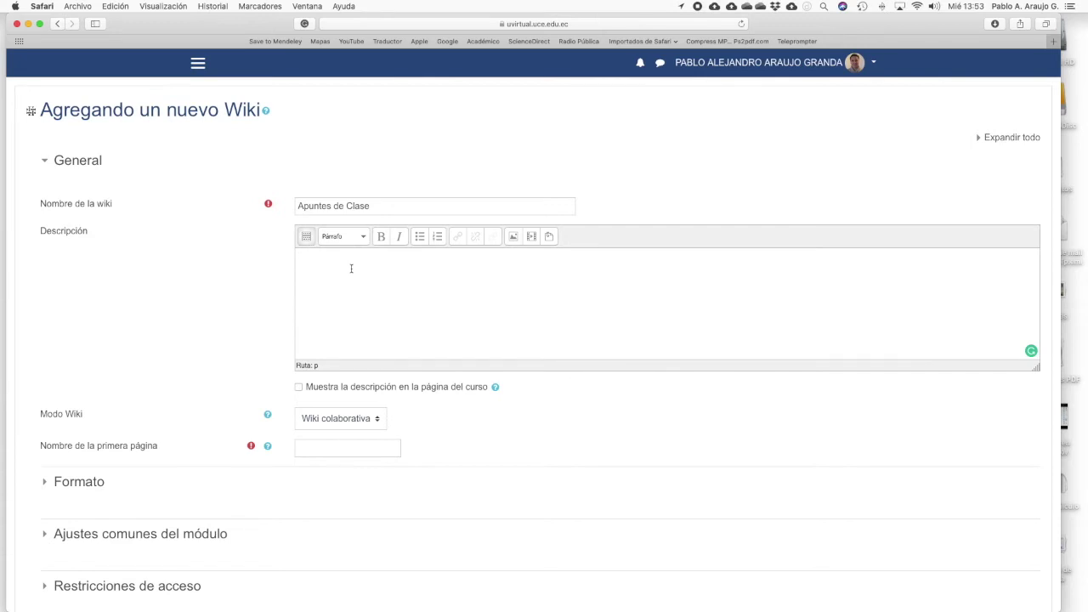
type("Aquí se colocan las instruccions.es.")
Expand all sections of the wiki form and, with the mode kept at Wiki colaborativa, name the first page "Inicio"
scroll(979, 142, "up", 1)
left_click(994, 141)
scroll(435, 365, "down", 3)
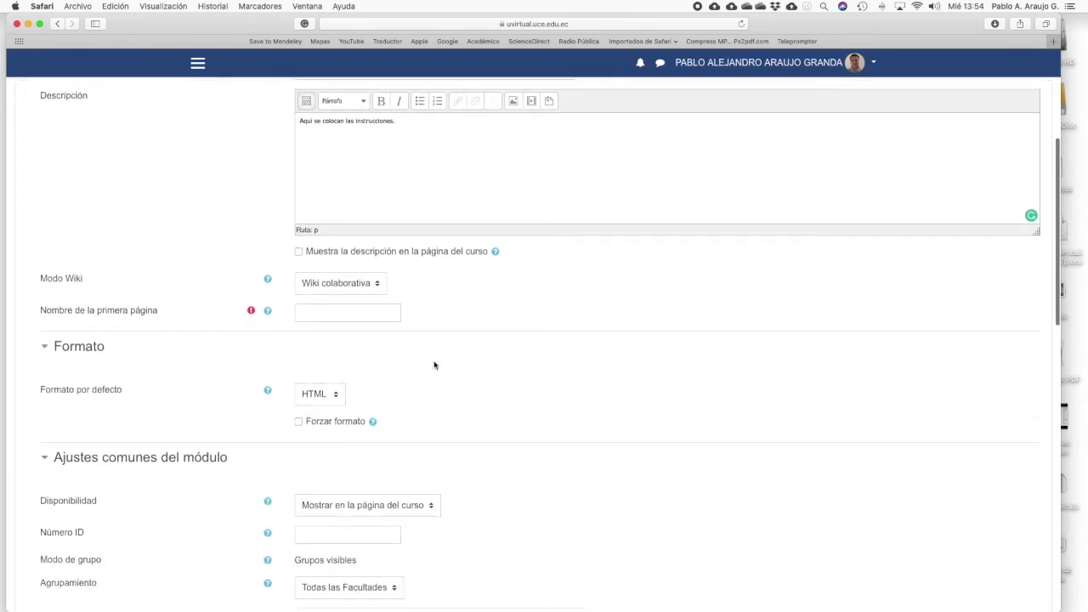
left_click(374, 291)
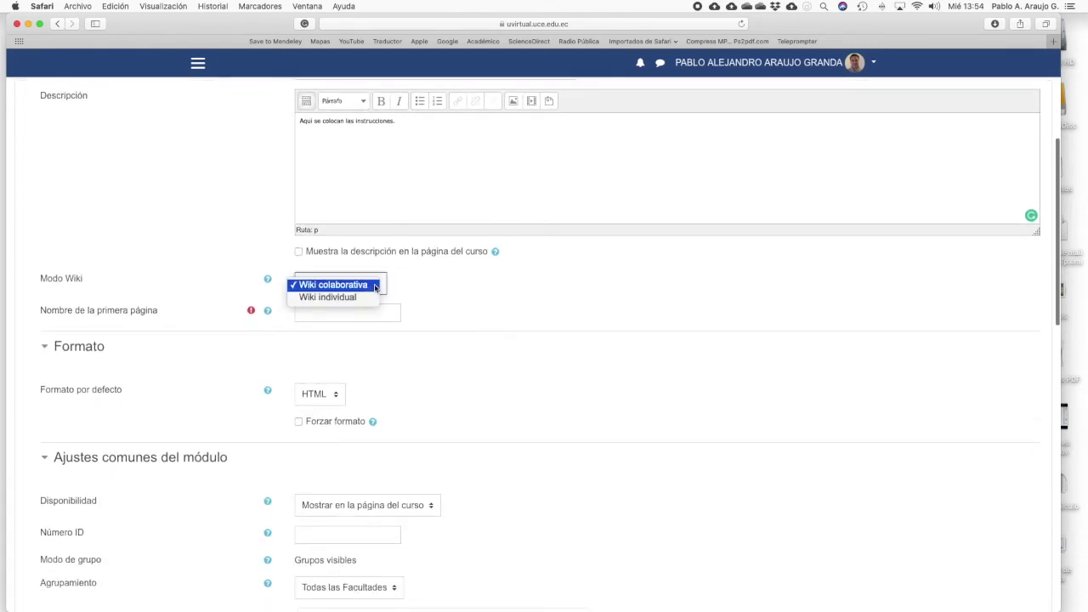
left_click(376, 287)
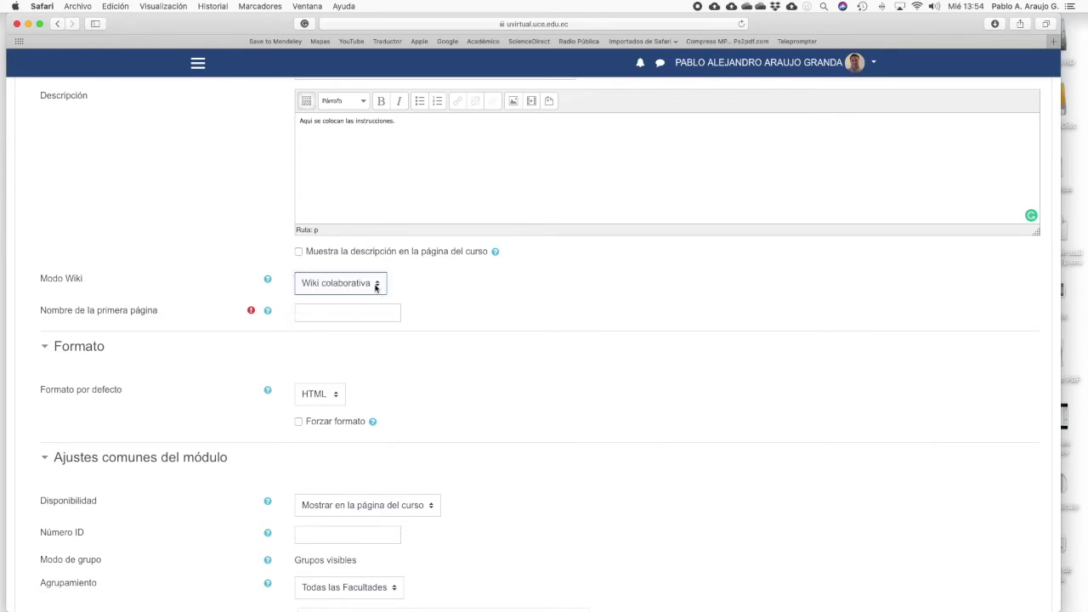
left_click(335, 314)
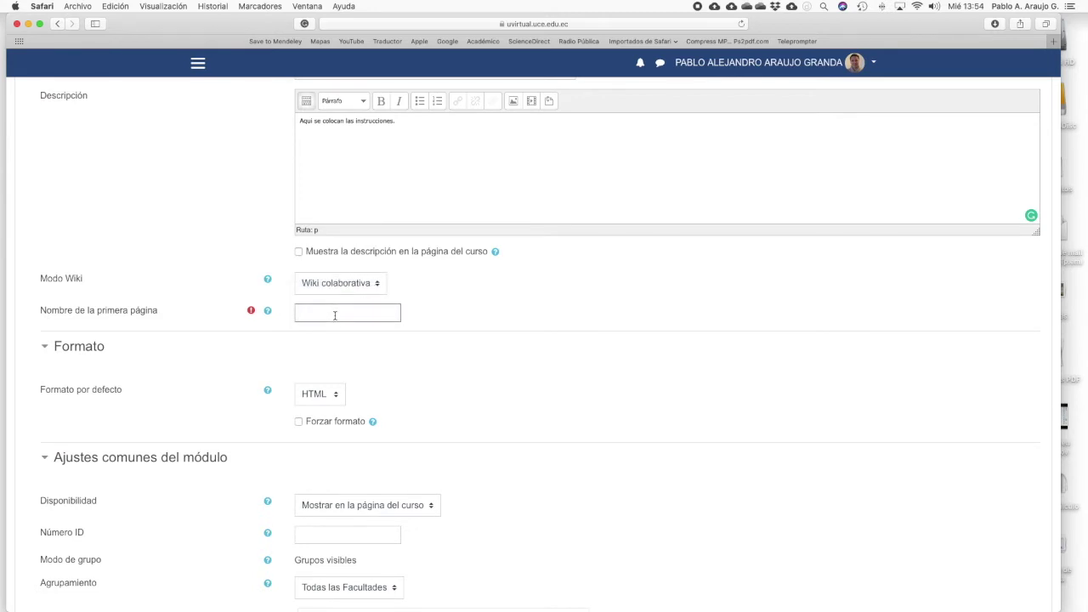
type("I")
Check the help on default formats, keep HTML as the wiki's default format and enable Forzar formato
left_click(335, 396)
left_click(336, 396)
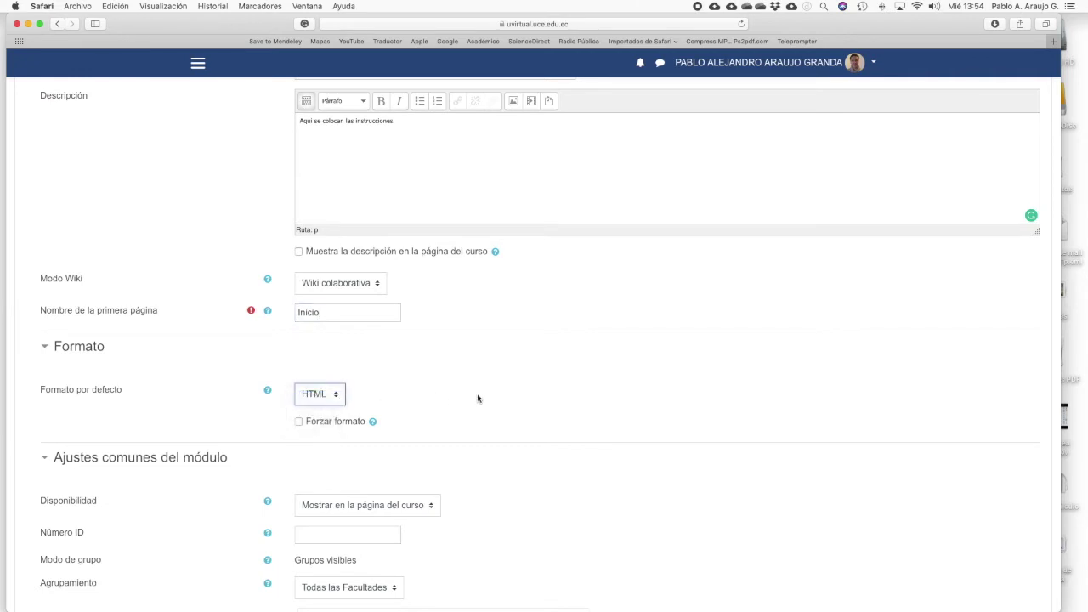
scroll(478, 399, "down", 2)
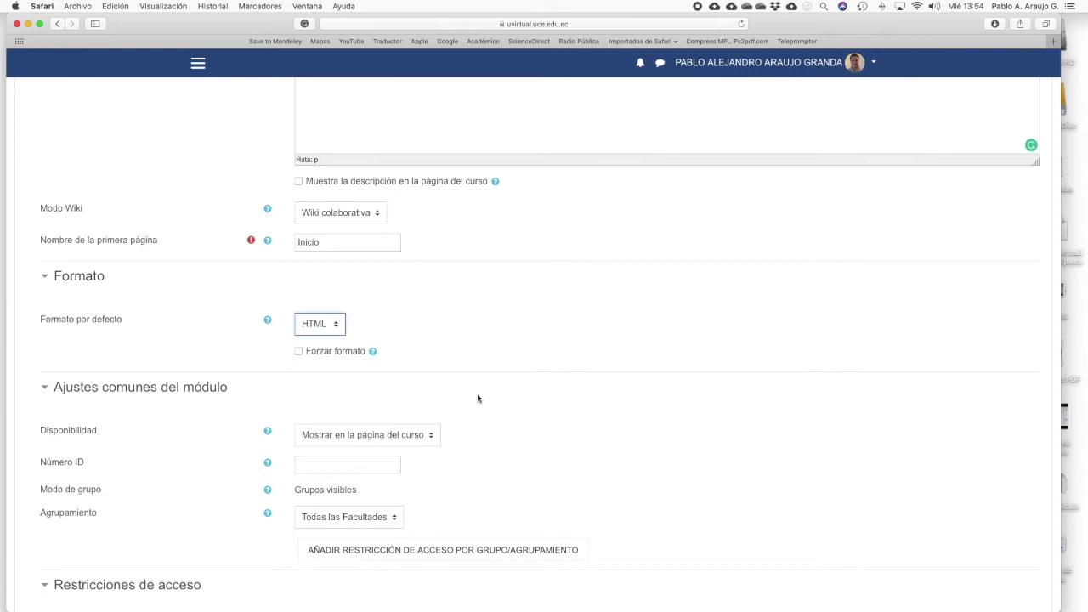
left_click(269, 321)
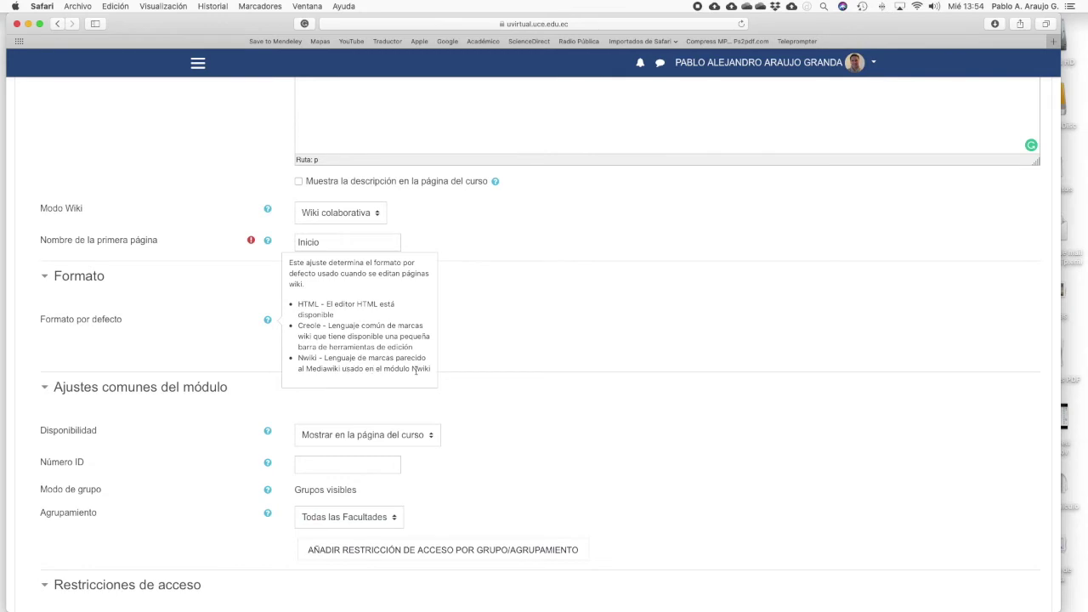
left_click(231, 321)
scroll(476, 345, "down", 3)
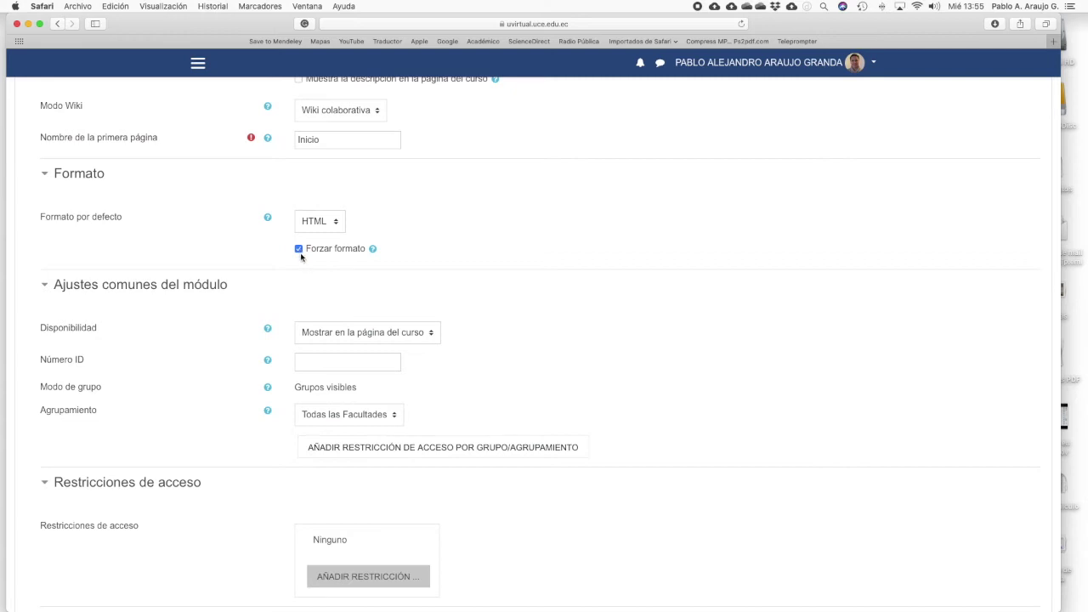
left_click(328, 226)
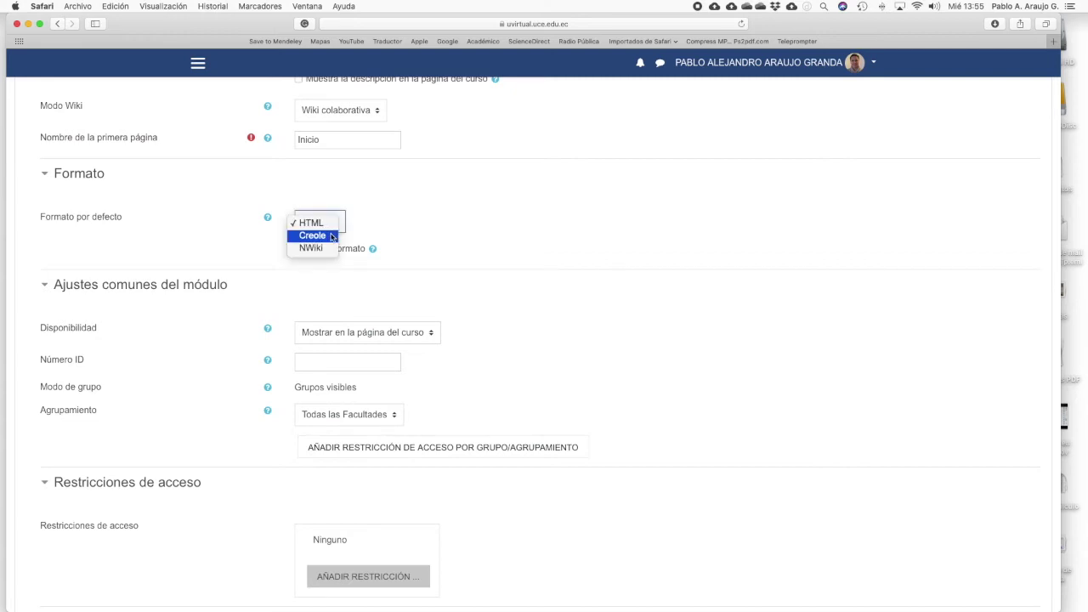
left_click(319, 224)
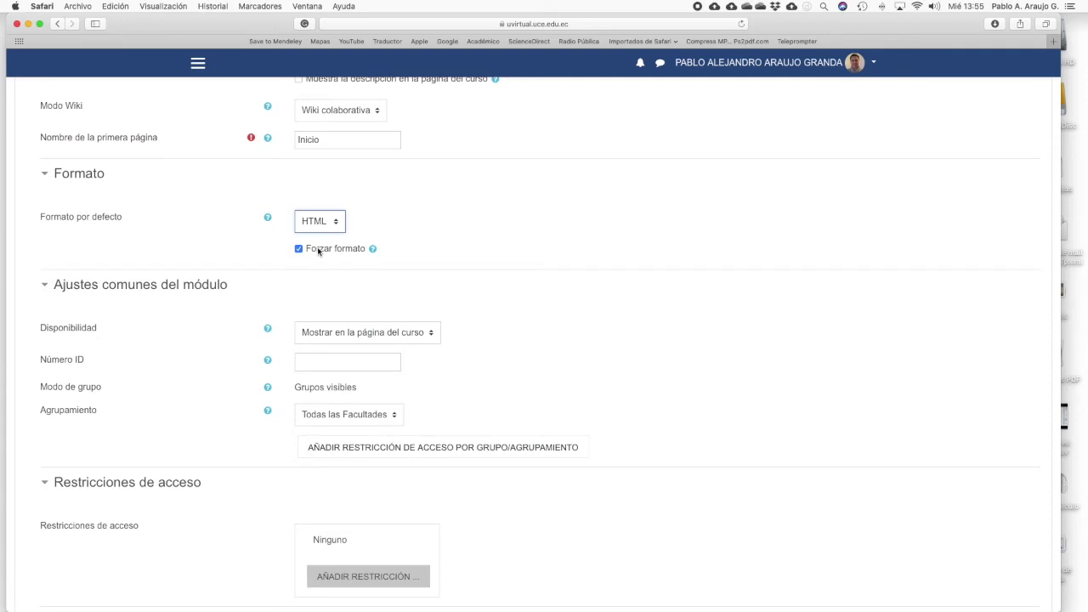
Check the available groupings for the wiki and keep "Todas las Facultades" selected
scroll(451, 286, "down", 3)
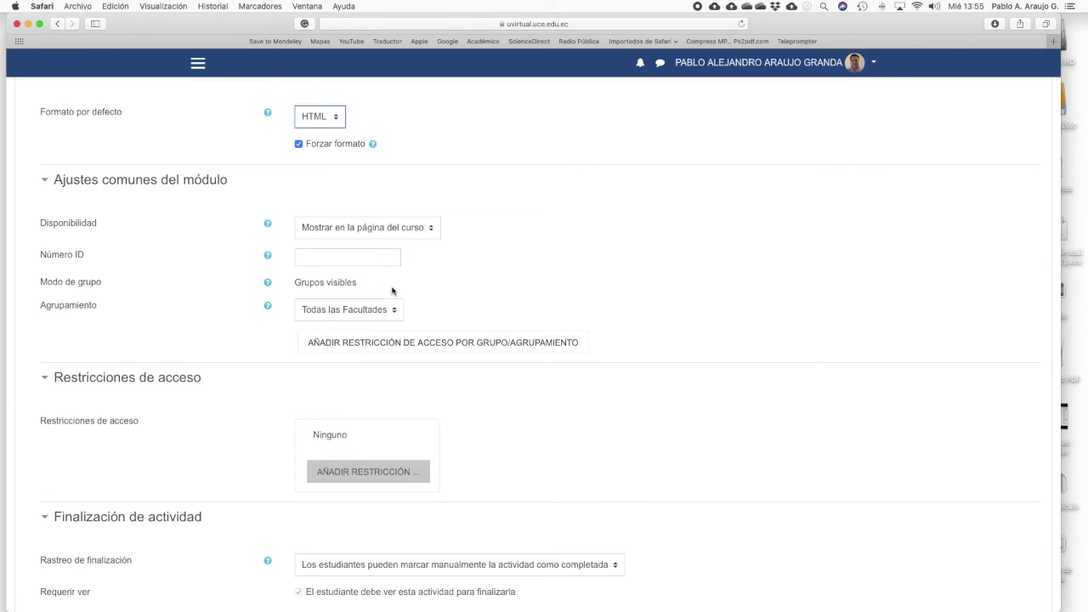
left_click(397, 319)
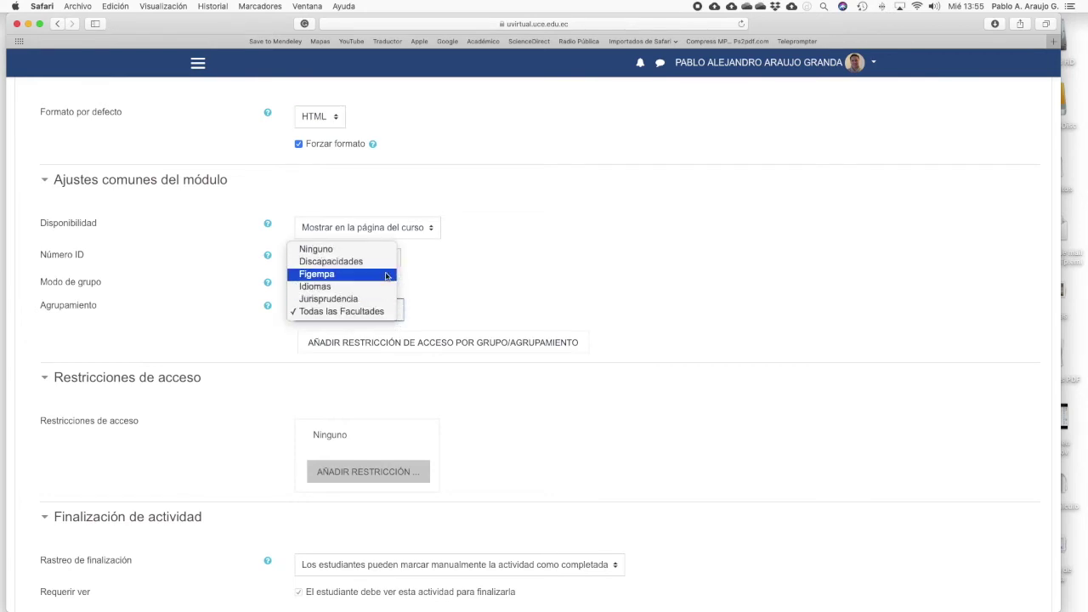
left_click(370, 313)
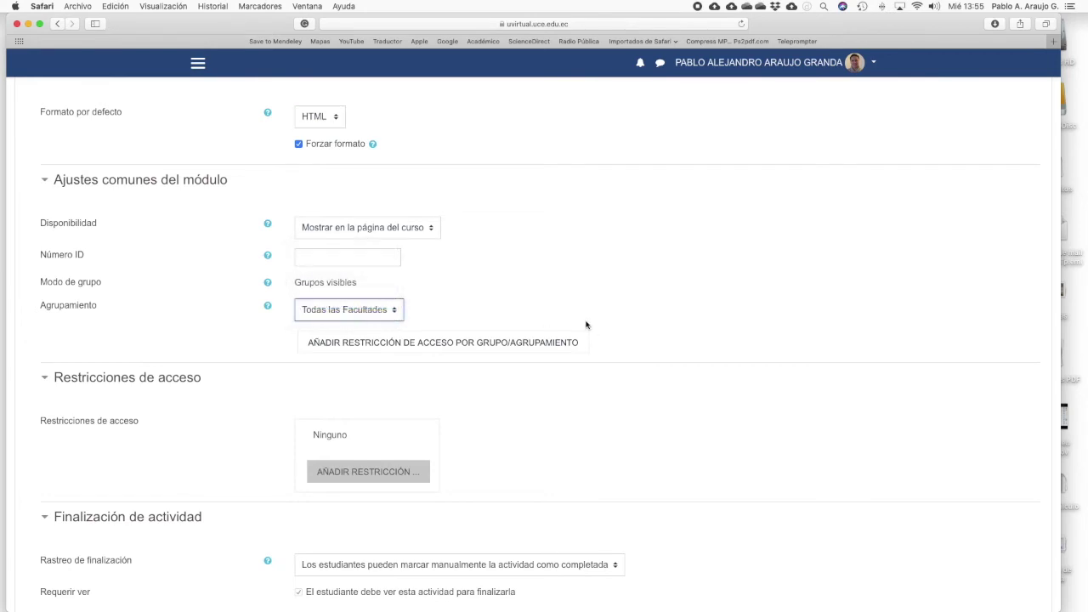
Set the completion tracking to "Mostrar la actividad como completada cuando se cumplan las condiciones", with viewing the activity required
scroll(587, 329, "down", 5)
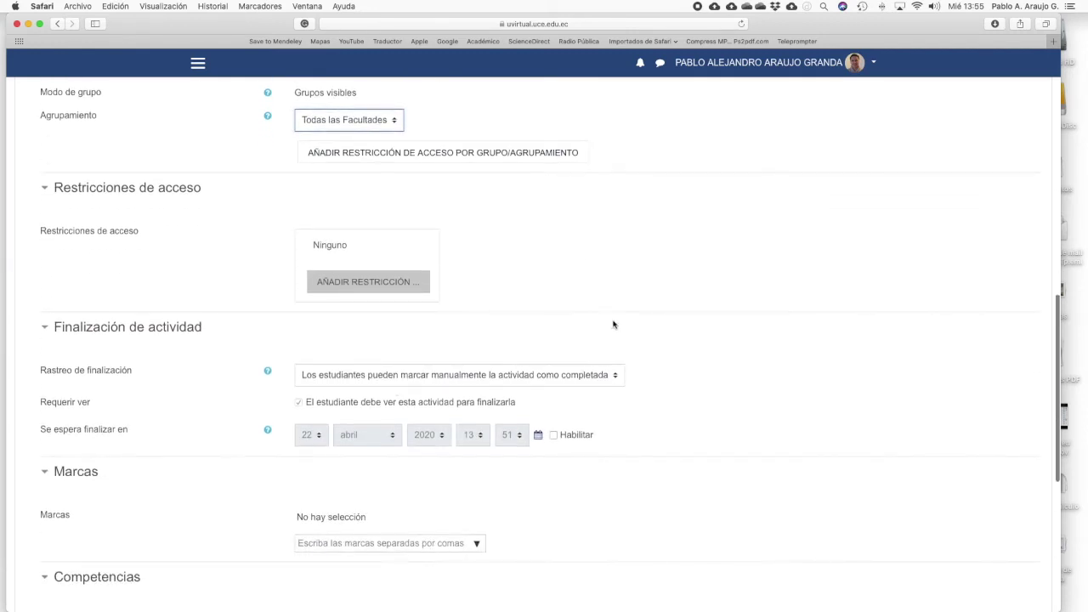
scroll(612, 324, "down", 2)
left_click(613, 324)
left_click(581, 338)
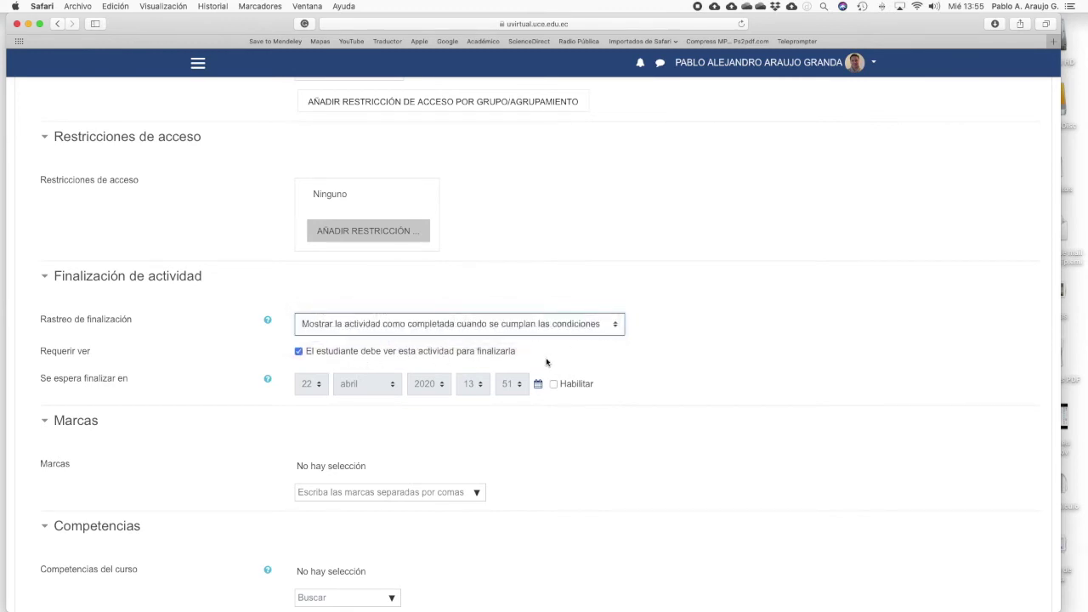
scroll(587, 365, "down", 3)
scroll(587, 365, "down", 1)
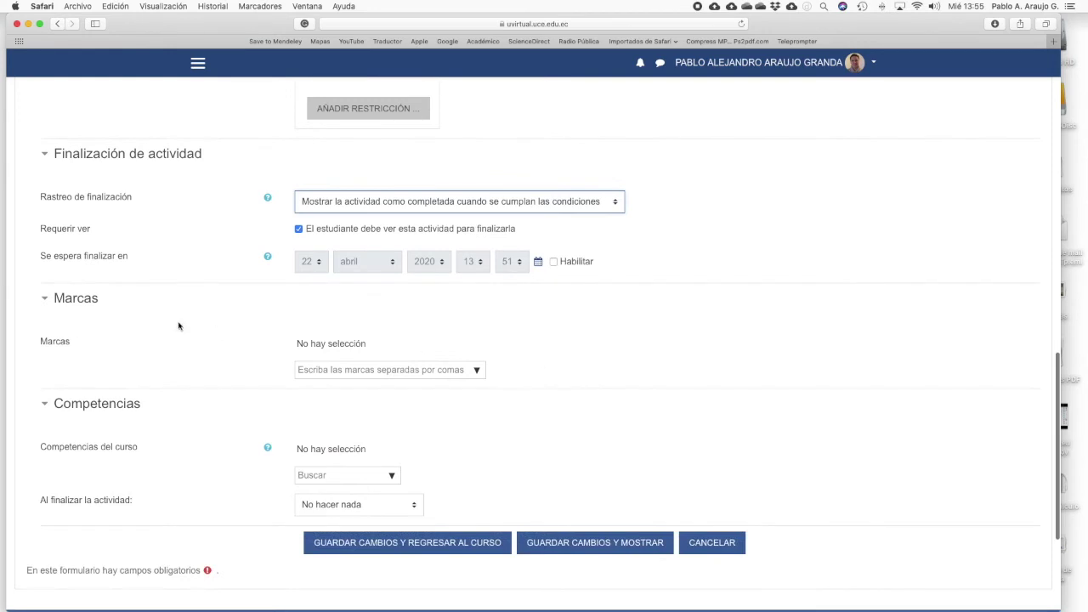
scroll(513, 444, "up", 5)
scroll(513, 445, "up", 13)
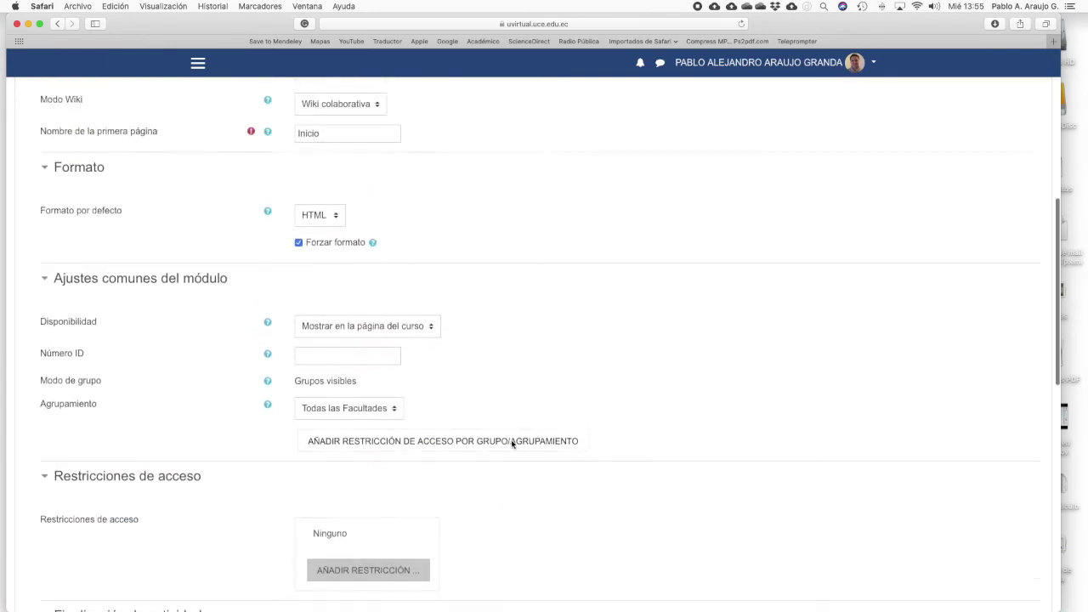
scroll(512, 444, "up", 5)
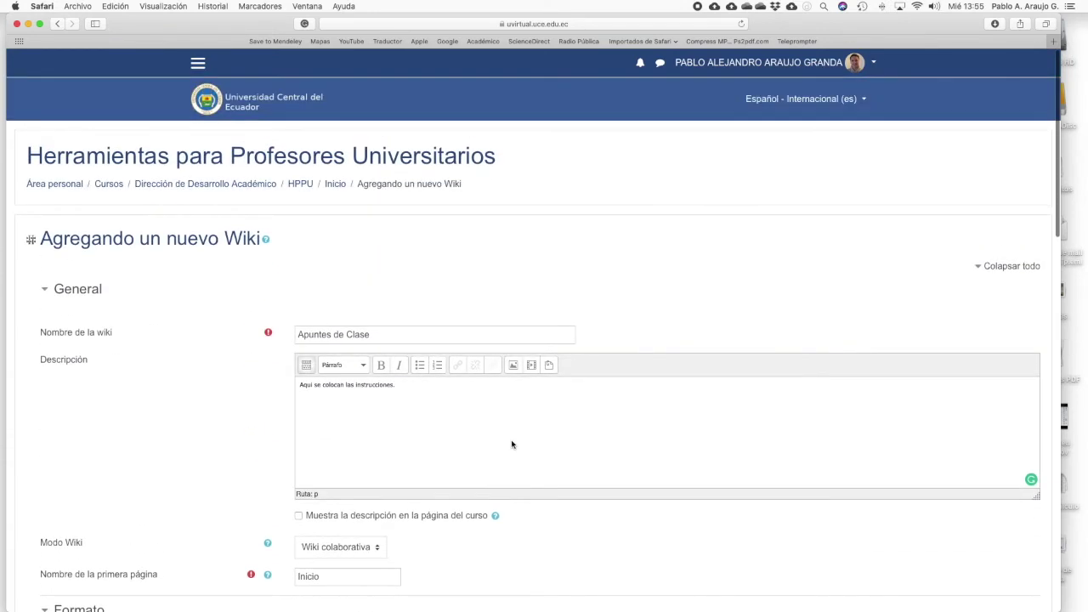
Save the wiki settings, return to the course and open the new "Apuntes de Clase" activity
scroll(512, 444, "down", 6)
scroll(511, 443, "down", 20)
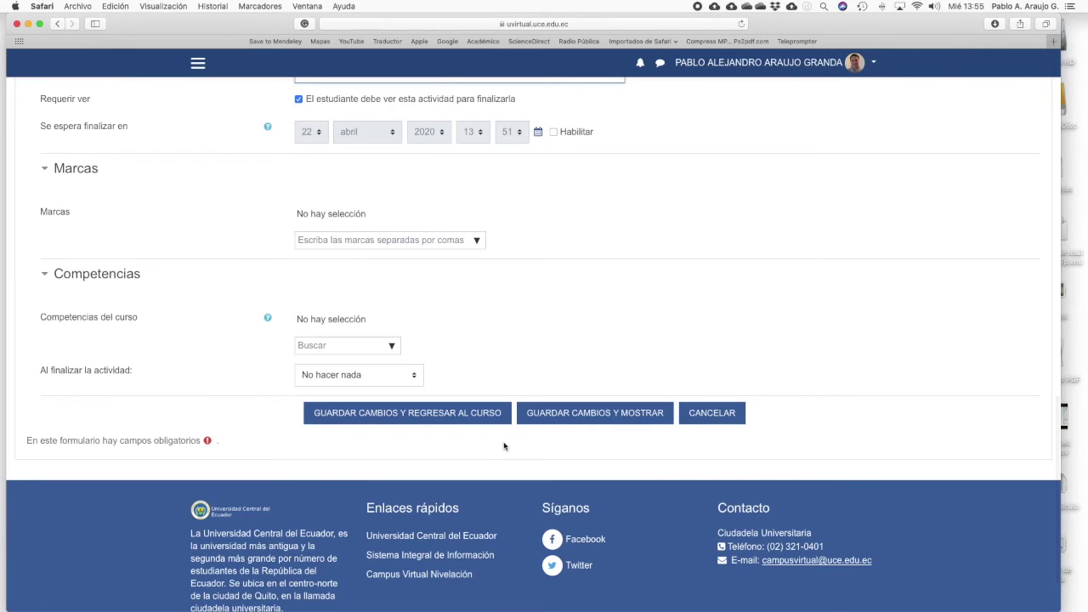
left_click(463, 414)
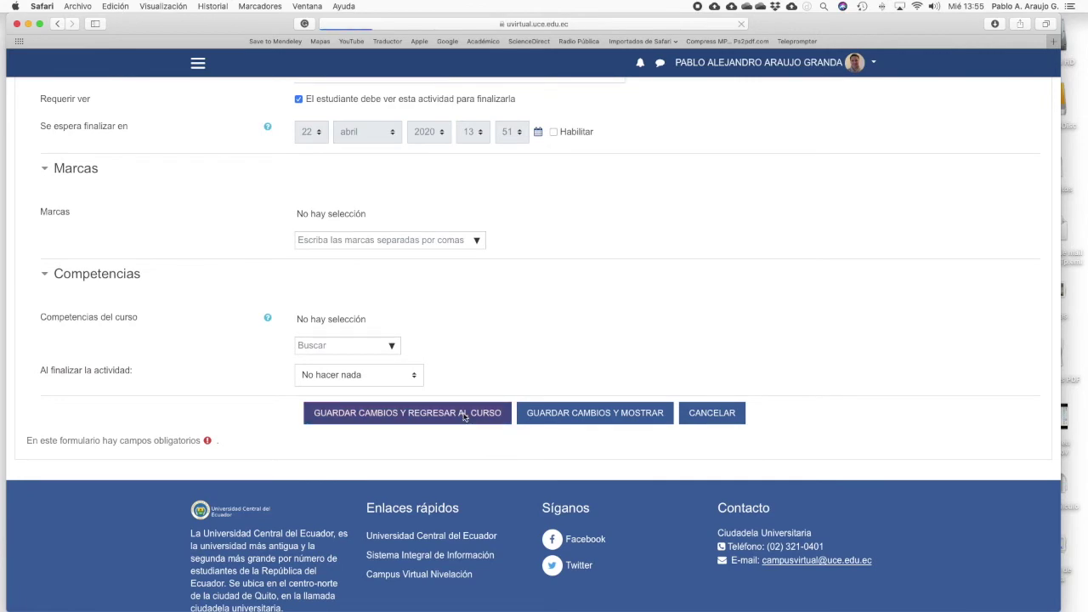
scroll(347, 391, "down", 20)
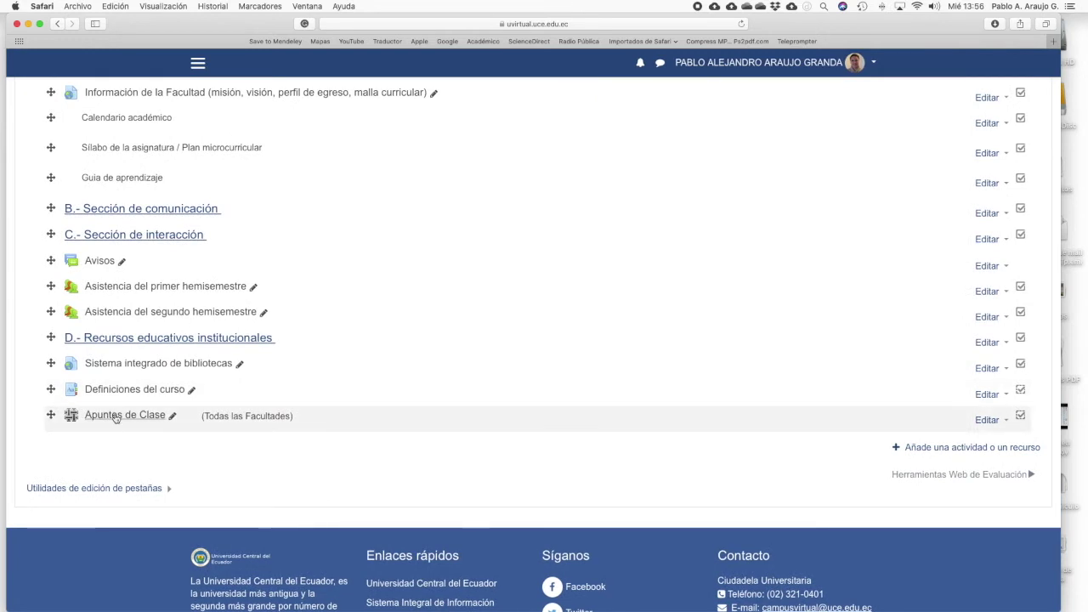
left_click(116, 416)
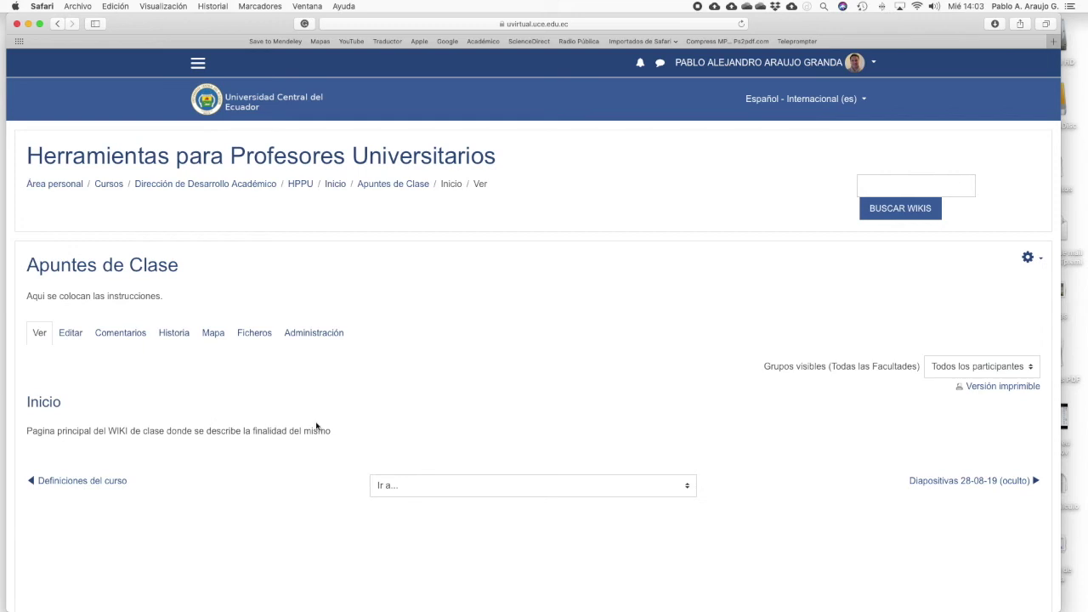
Add the lines "Clase 1 - apuntes" and "Clase 2 - Apuntes" below the existing text of the wiki's Inicio page and save it
left_click(71, 335)
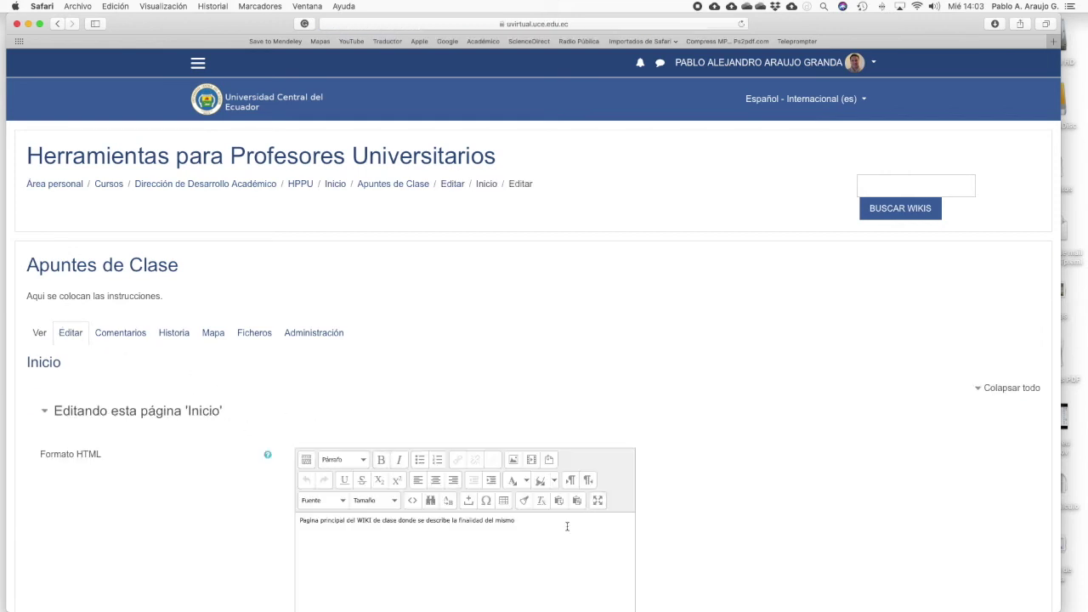
scroll(567, 526, "down", 6)
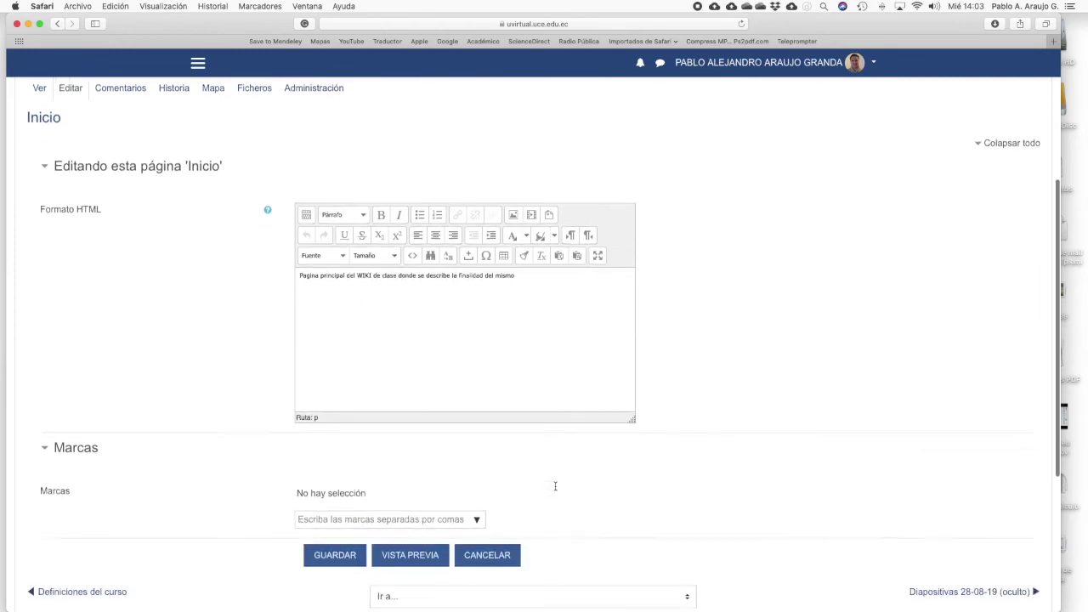
left_click(524, 273)
key("Return")
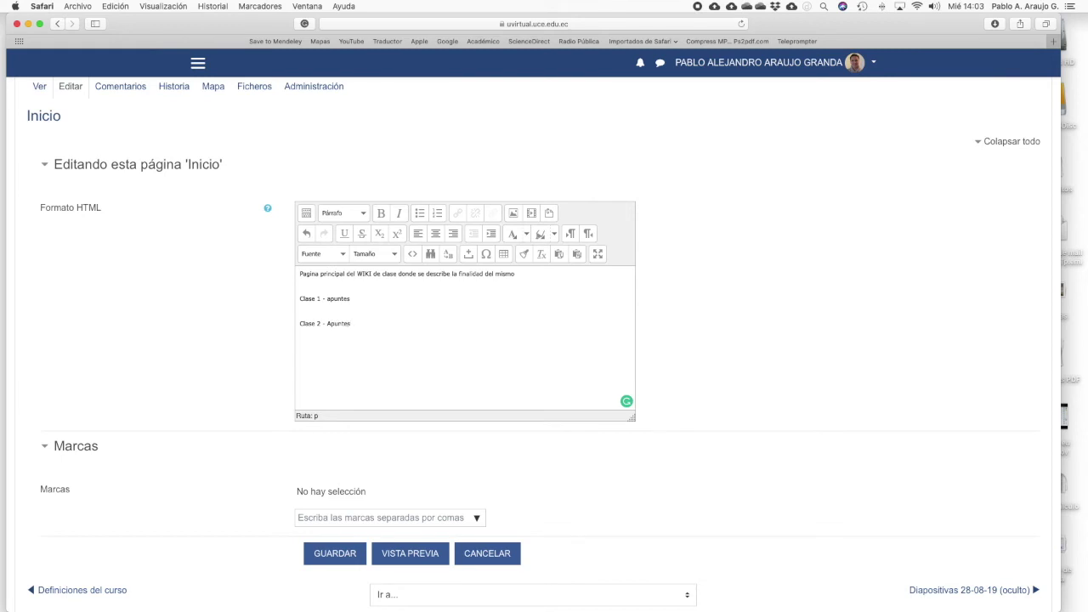
scroll(538, 340, "down", 2)
left_click(328, 493)
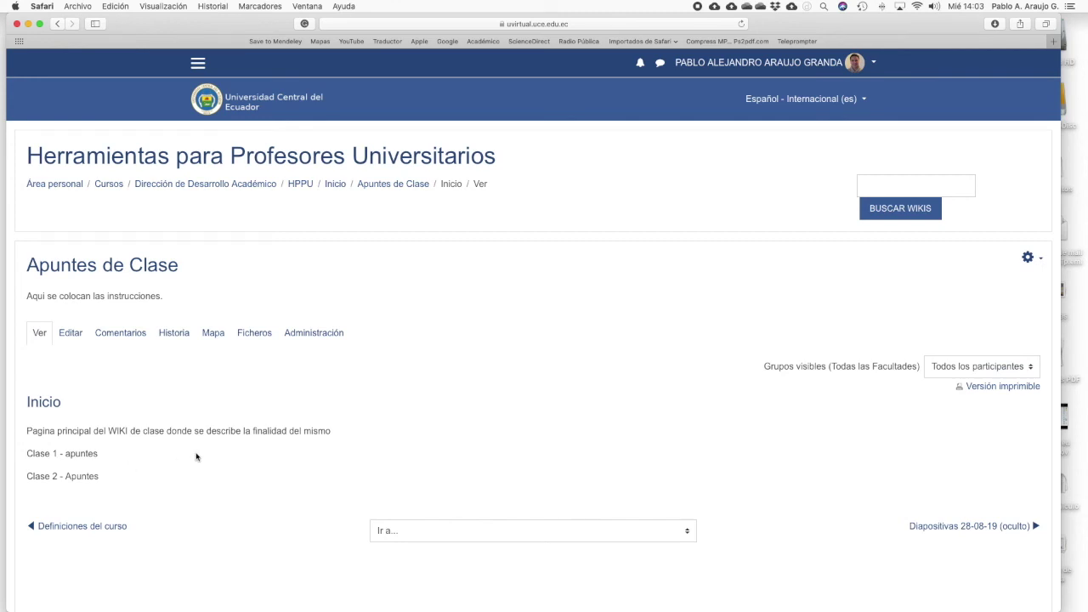
Check the Inicio page's comments and compare version 2 with version 5 in its history
left_click(78, 336)
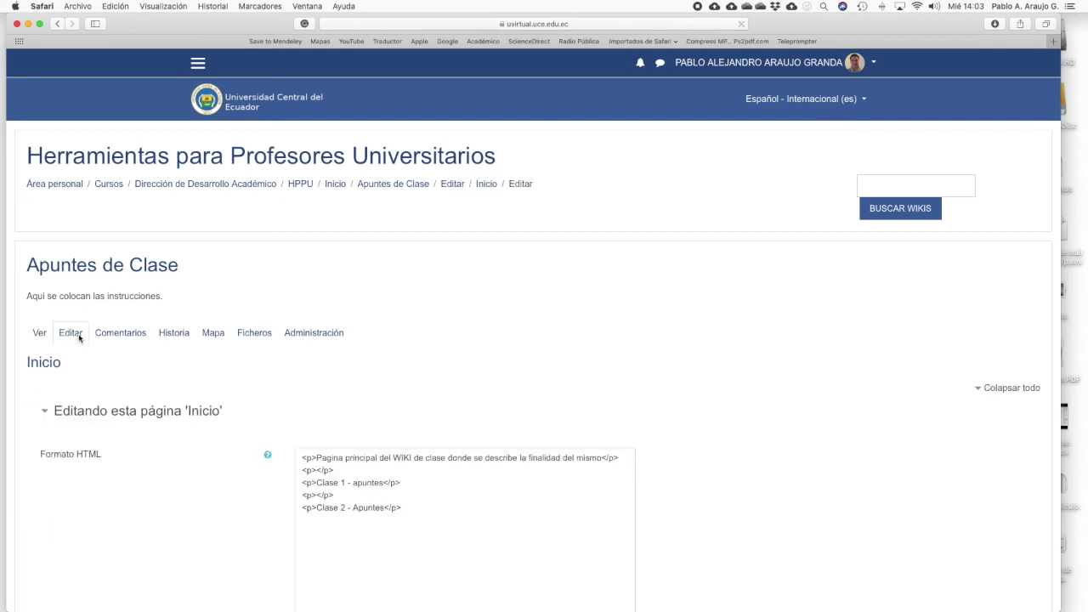
left_click(132, 334)
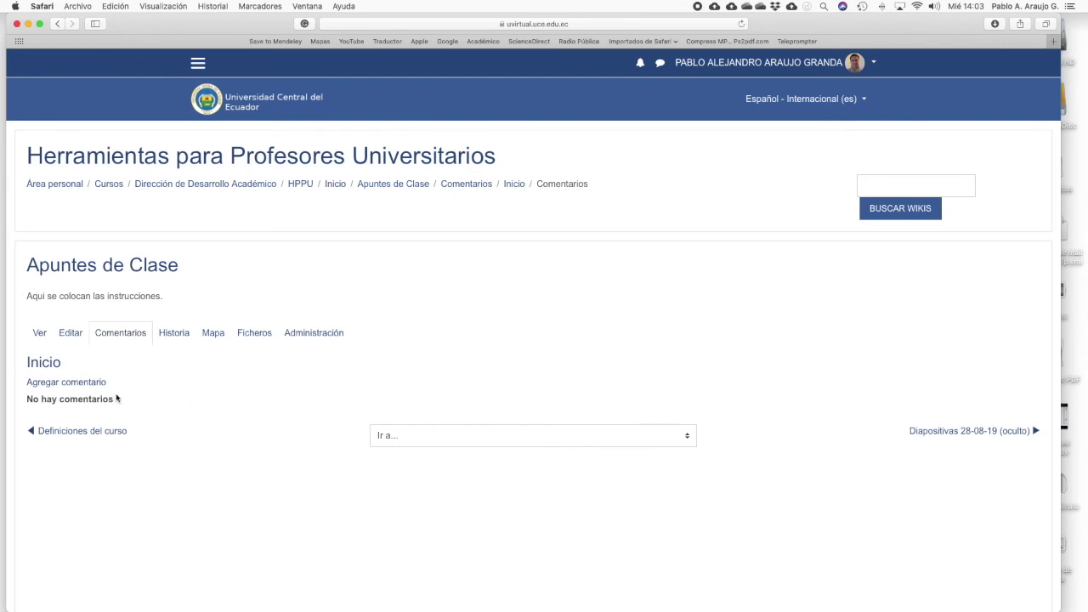
left_click(167, 334)
scroll(501, 423, "down", 3)
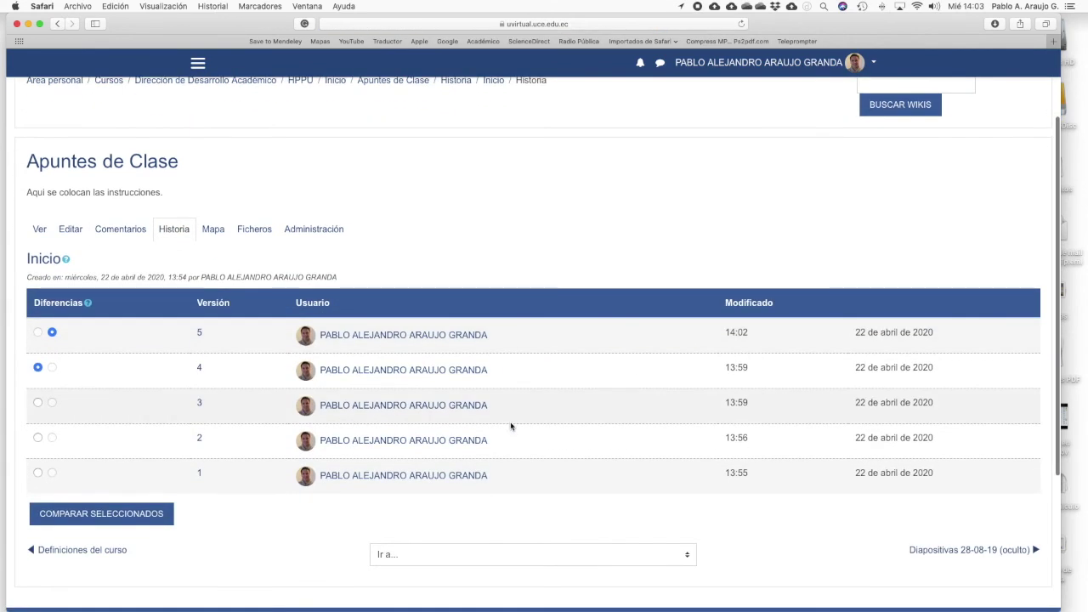
scroll(511, 427, "up", 1)
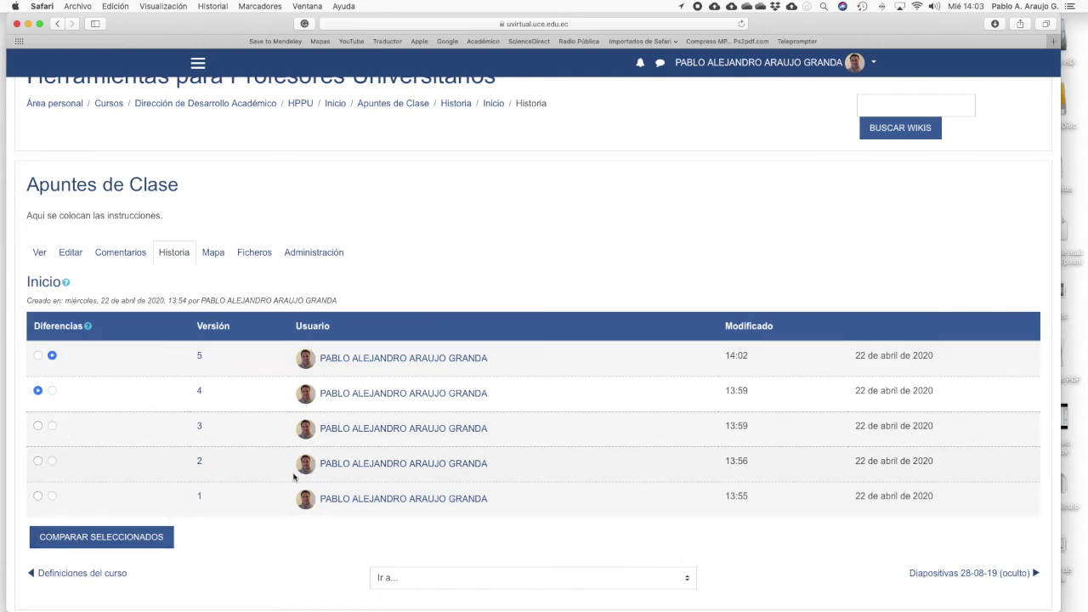
left_click(38, 461)
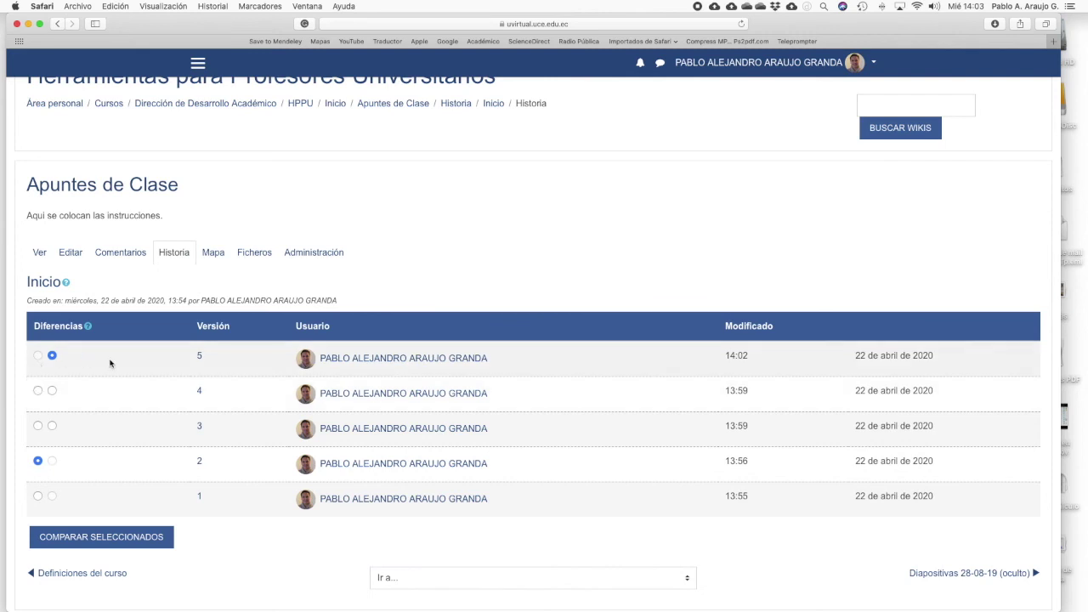
left_click(116, 535)
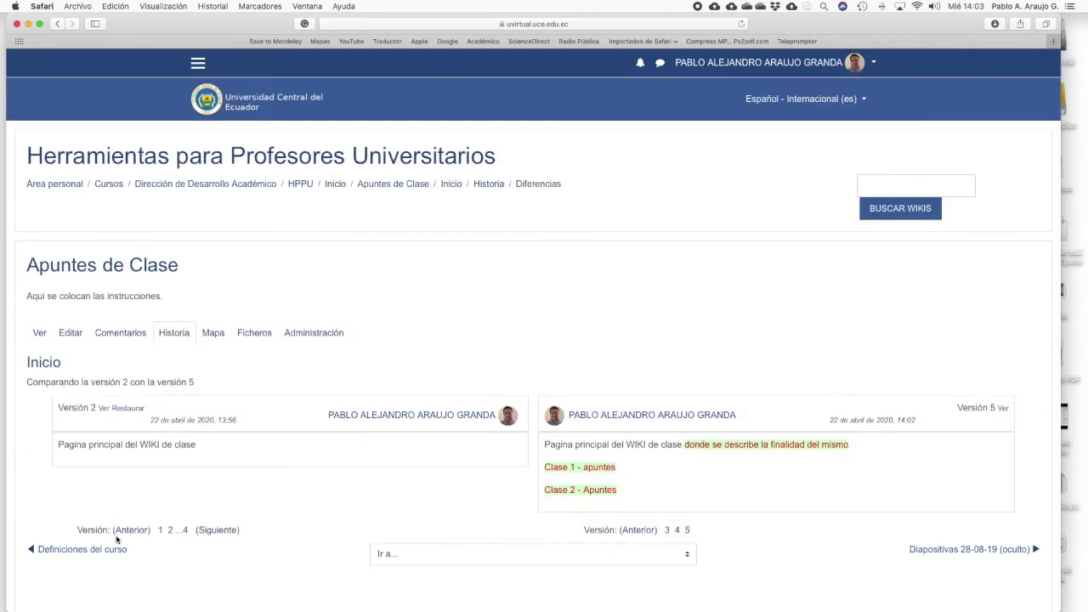
scroll(449, 480, "down", 2)
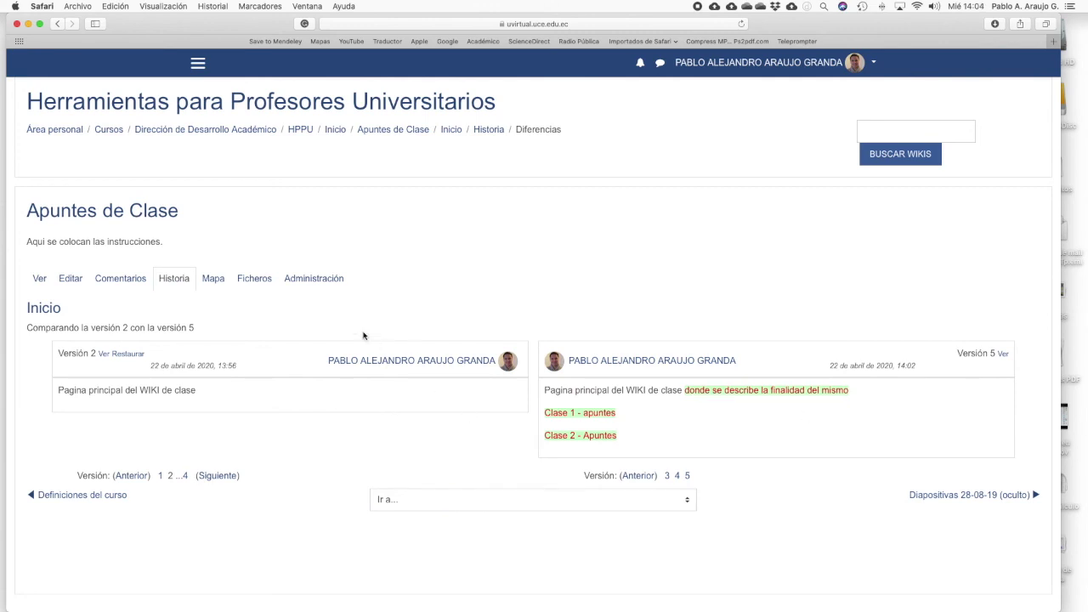
Examine the wiki map and its available views, keeping "Lista de páginas" selected
left_click(213, 279)
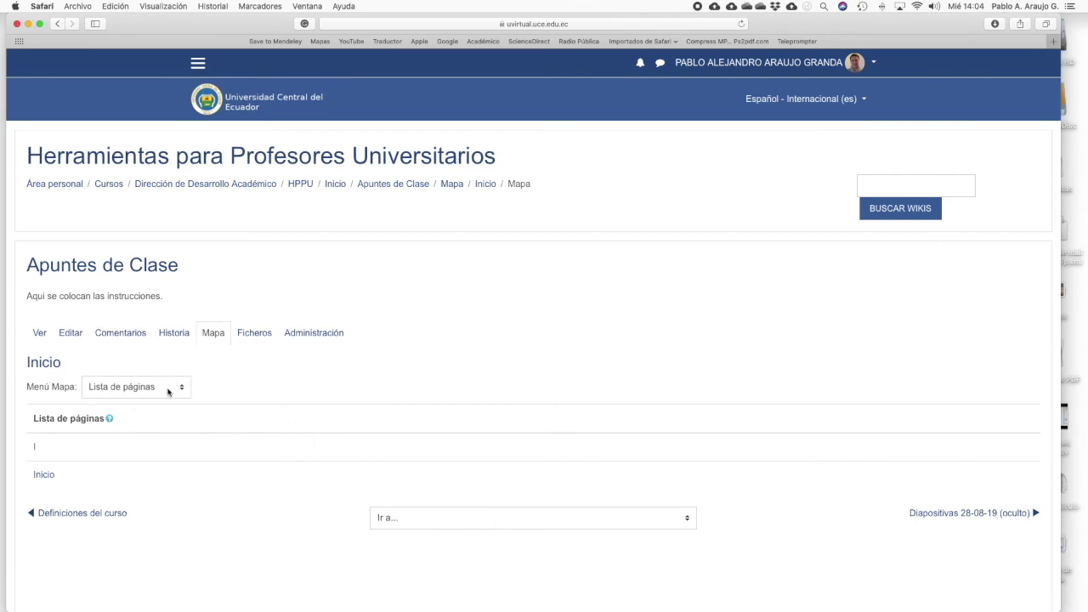
left_click(168, 392)
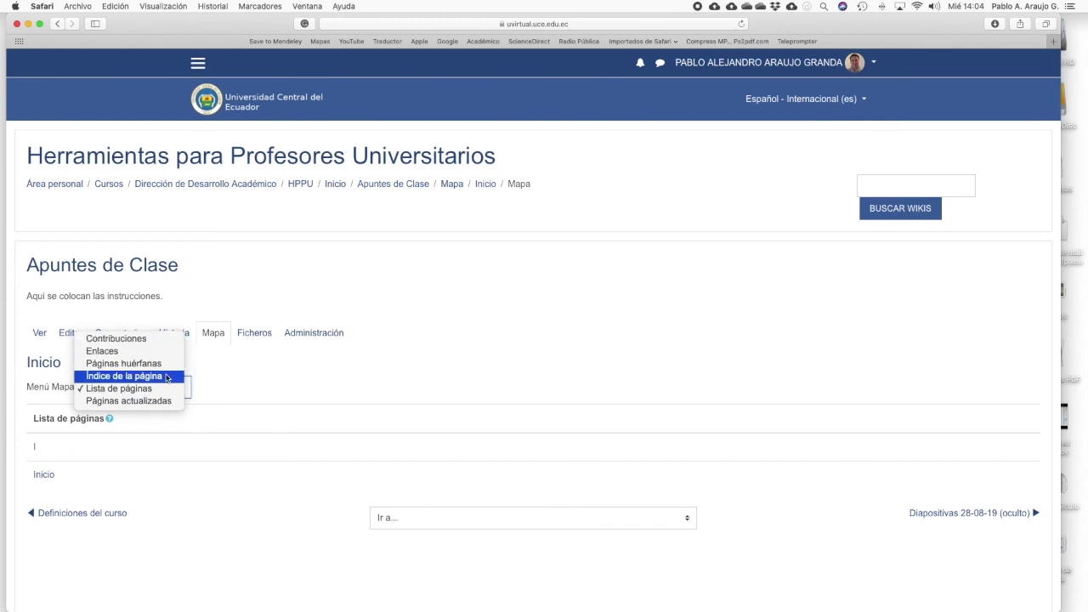
left_click(278, 385)
Open the wiki's files for editing, examine the upload area and save without adding any file
left_click(255, 336)
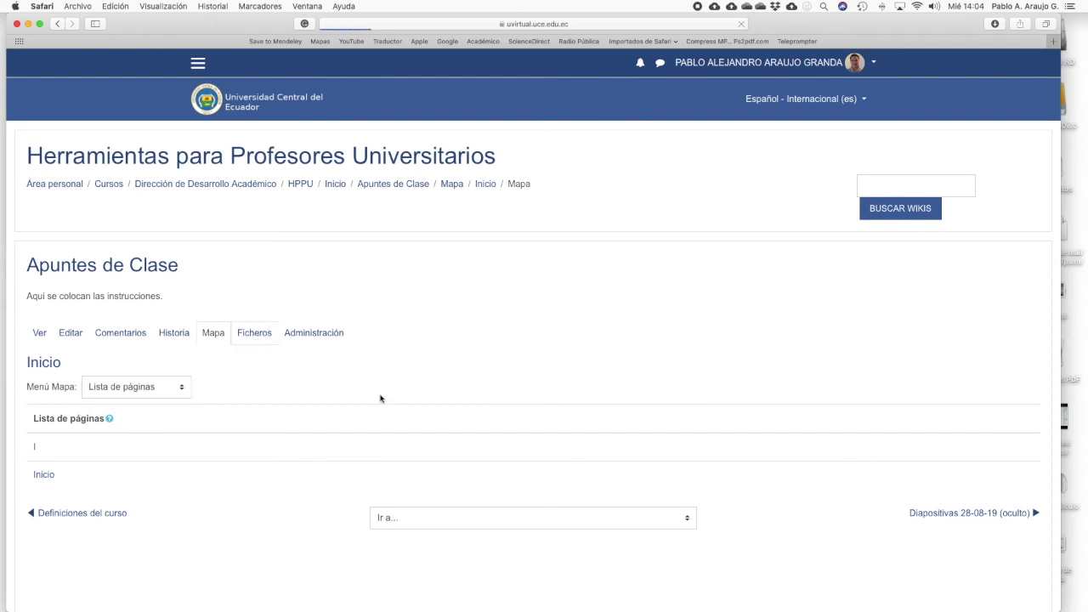
left_click(128, 420)
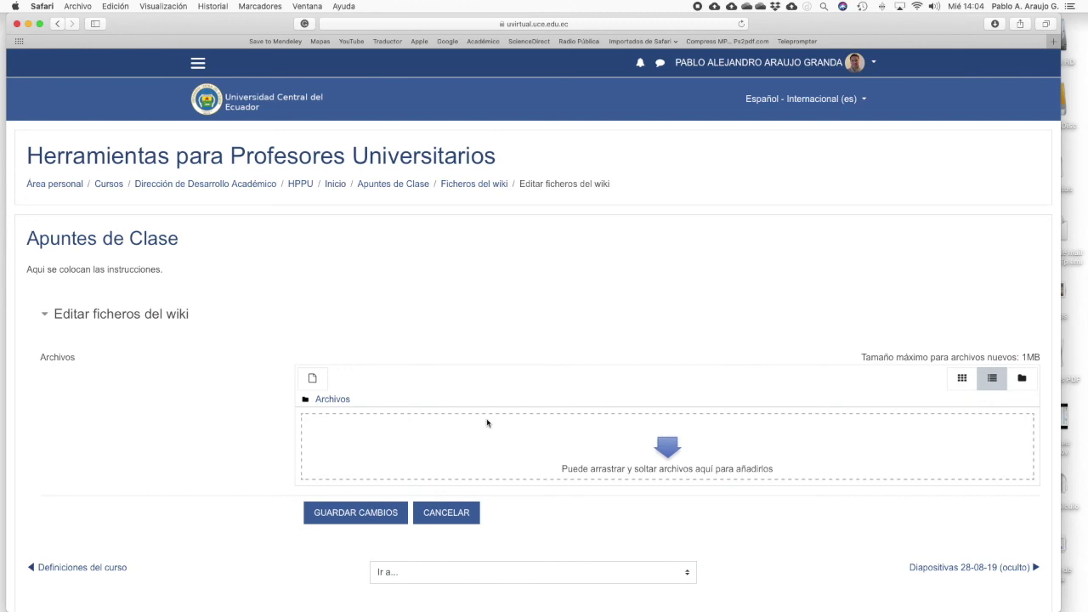
scroll(488, 422, "down", 2)
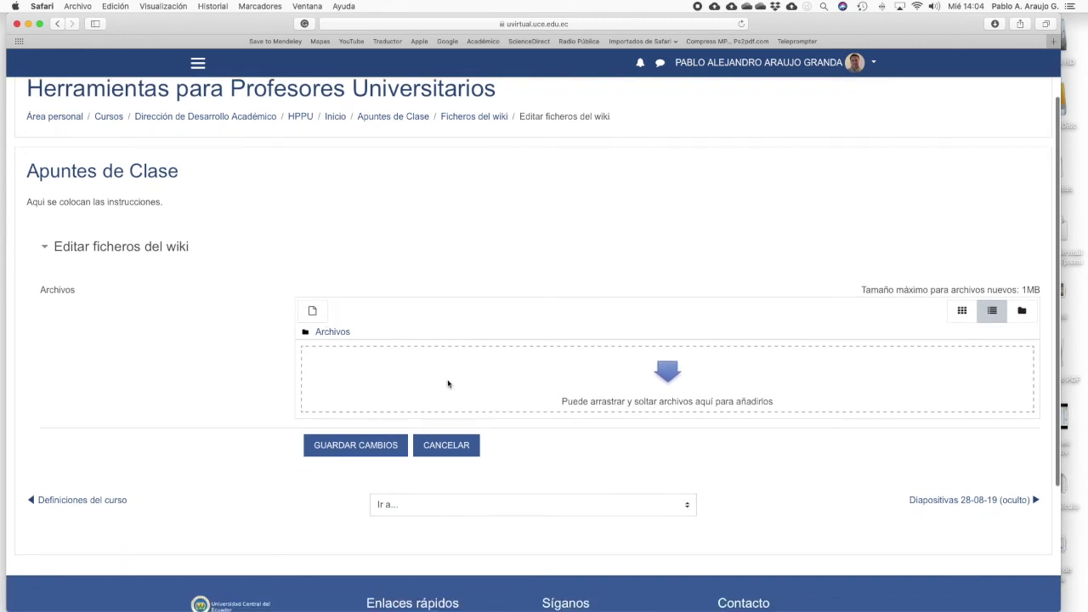
left_click(374, 445)
Examine the wiki's administration options and, under "Eliminar páginas", list all pages and switch back to the orphan pages
left_click(297, 307)
scroll(390, 344, "down", 2)
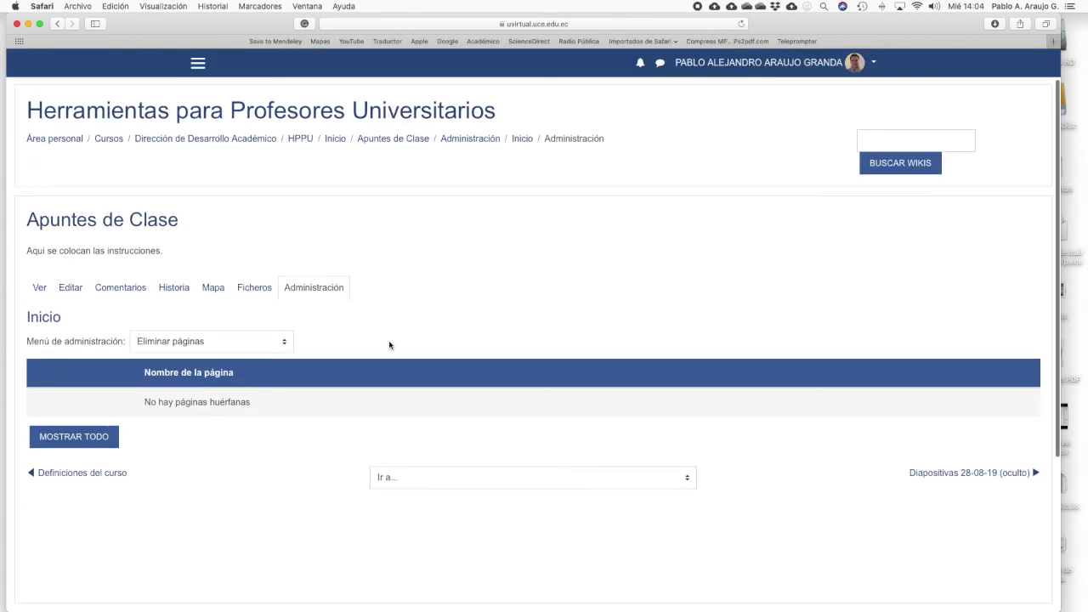
left_click(285, 339)
left_click(372, 320)
left_click(77, 426)
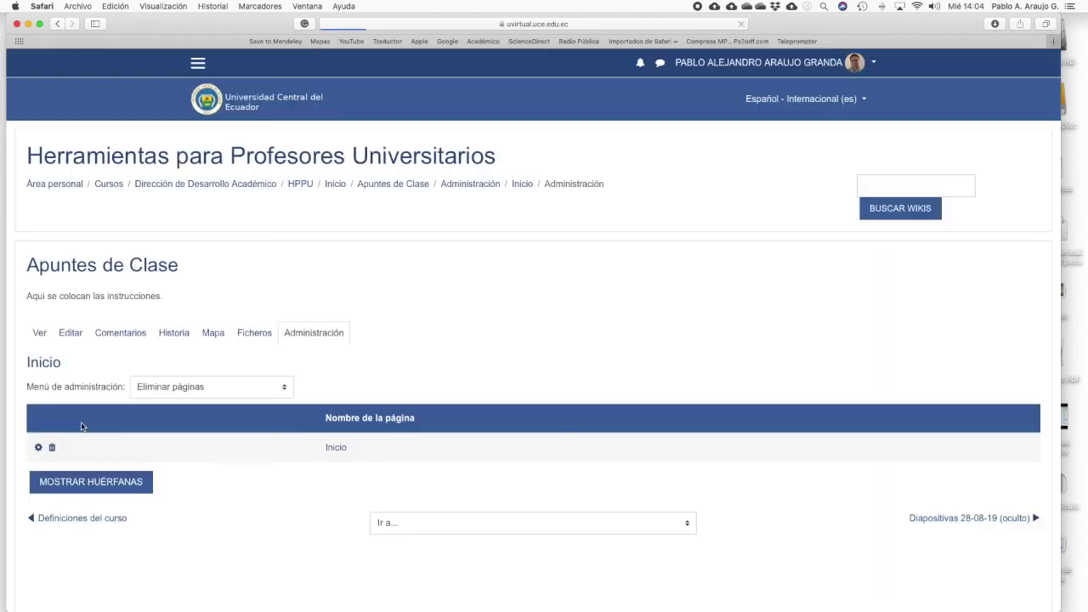
scroll(381, 428, "down", 2)
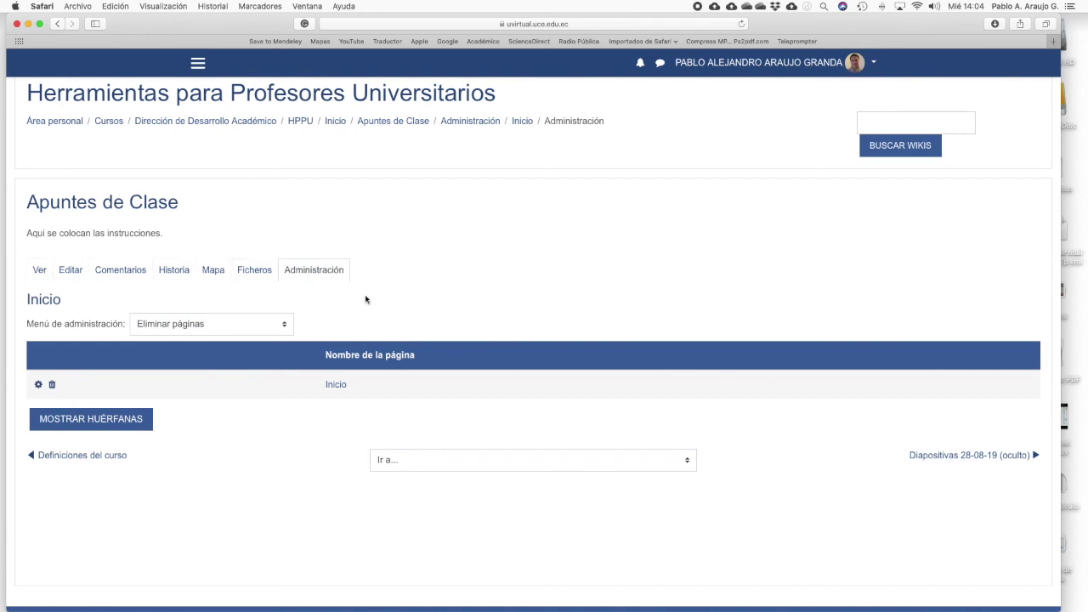
left_click(92, 418)
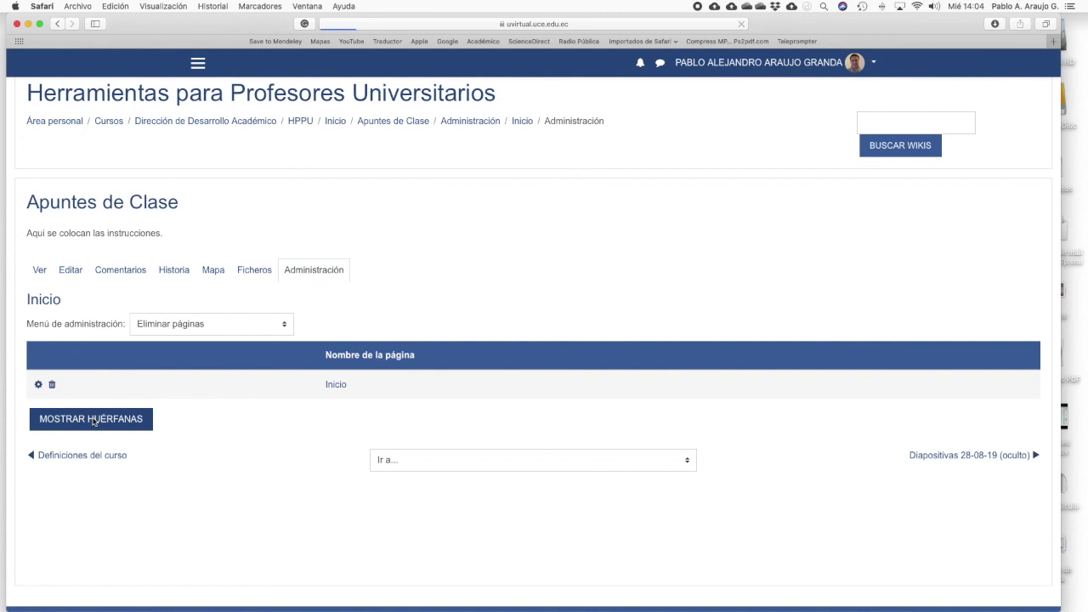
scroll(312, 422, "down", 2)
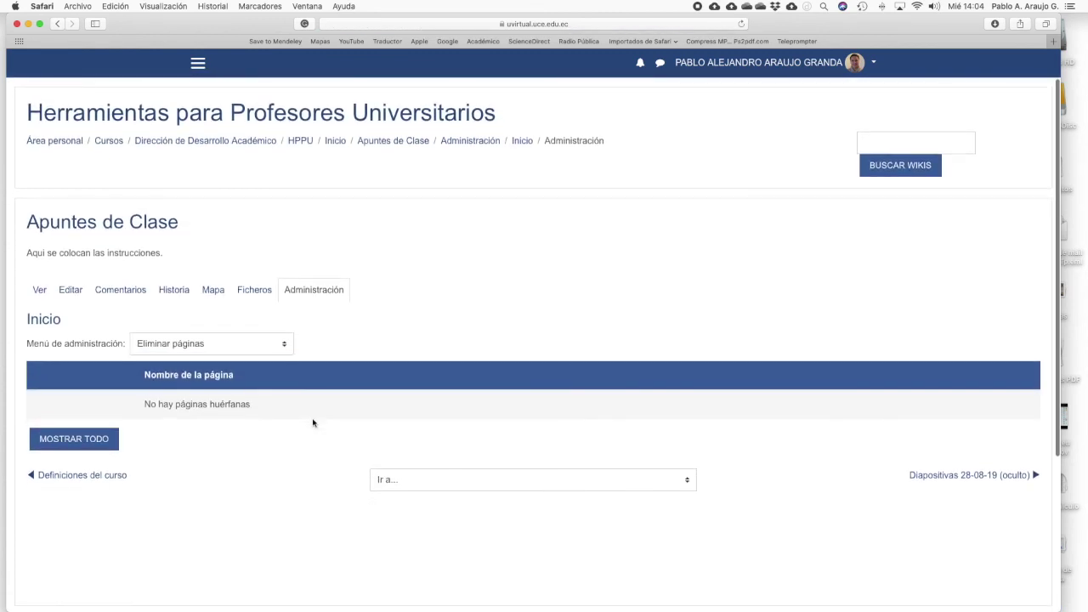
Review the wiki's Inicio page and go back to the course's Inicio section to locate the "Apuntes de Clase" entry
scroll(312, 422, "up", 2)
left_click(41, 338)
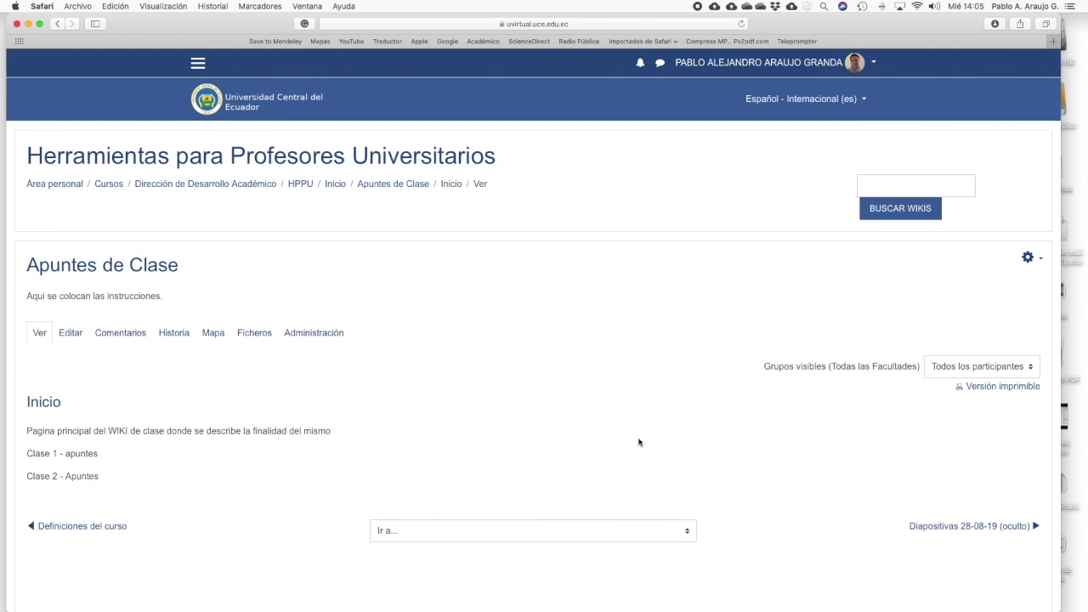
scroll(639, 443, "down", 3)
scroll(639, 442, "up", 3)
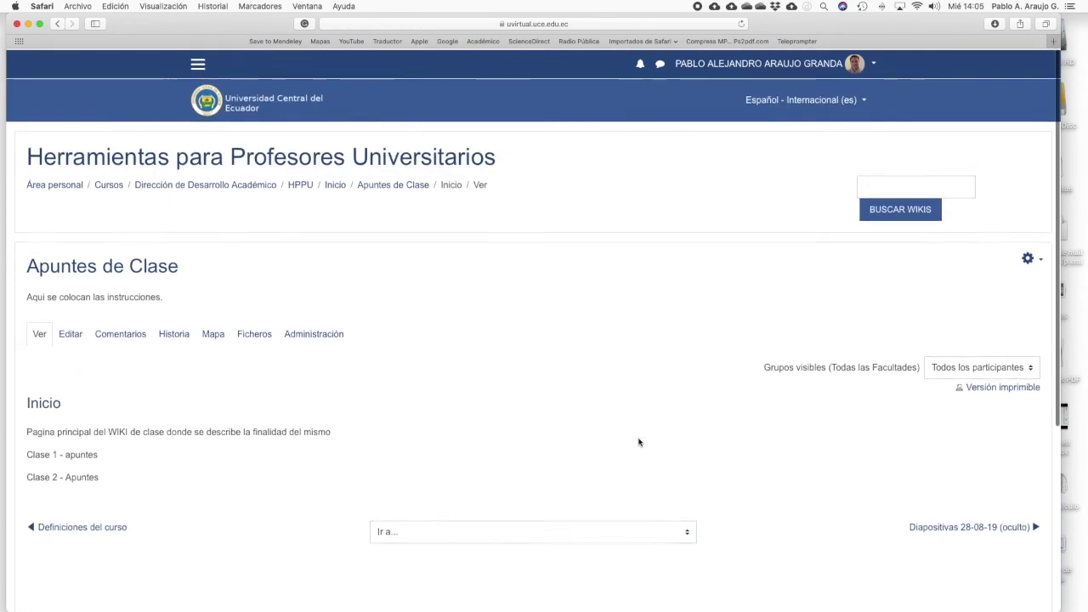
left_click(335, 183)
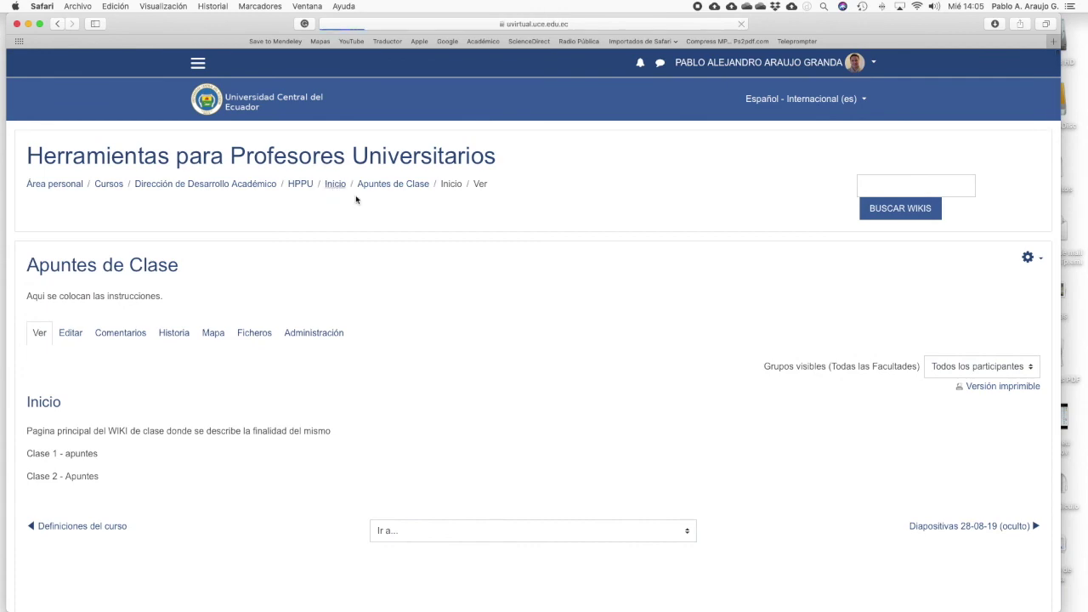
scroll(599, 312, "down", 10)
scroll(599, 312, "down", 5)
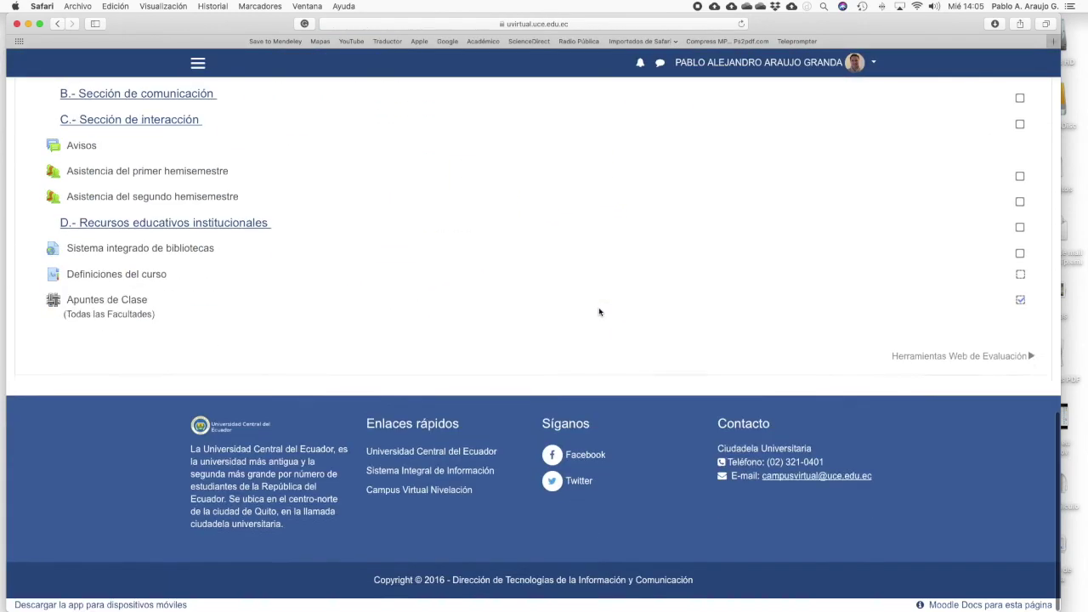